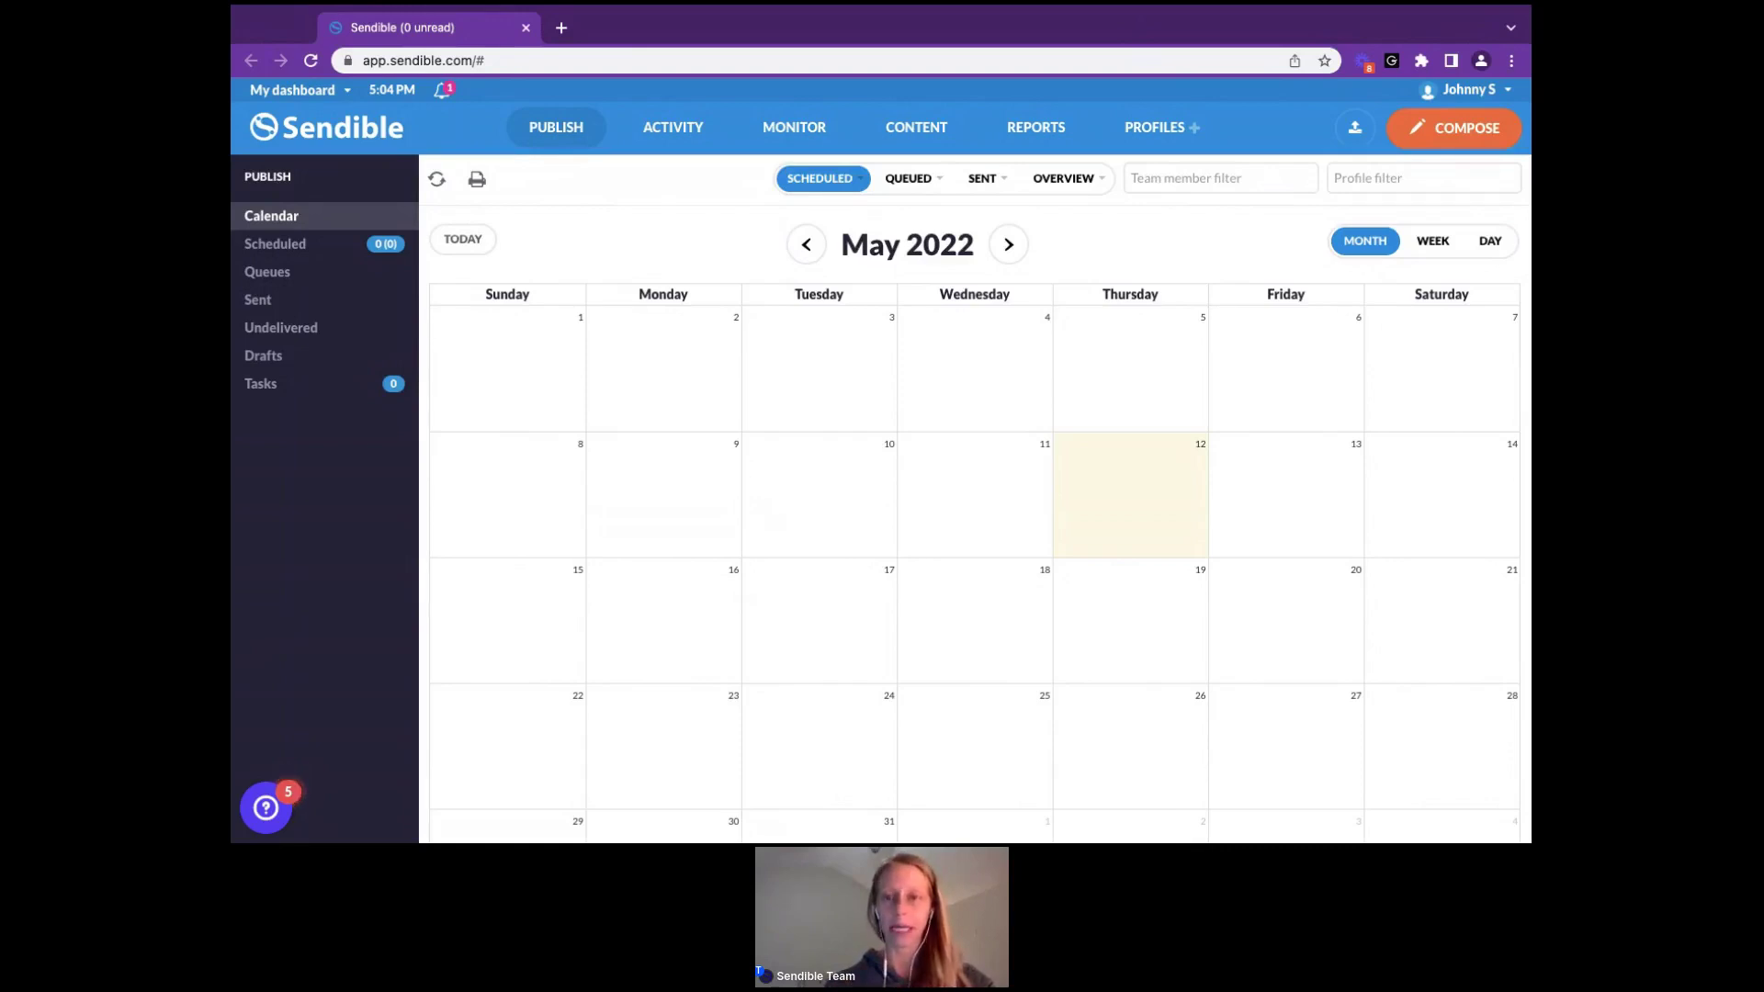
Open Subscription details from the account menu to view the Creator plan at $29.58 monthly
left_click(1480, 101)
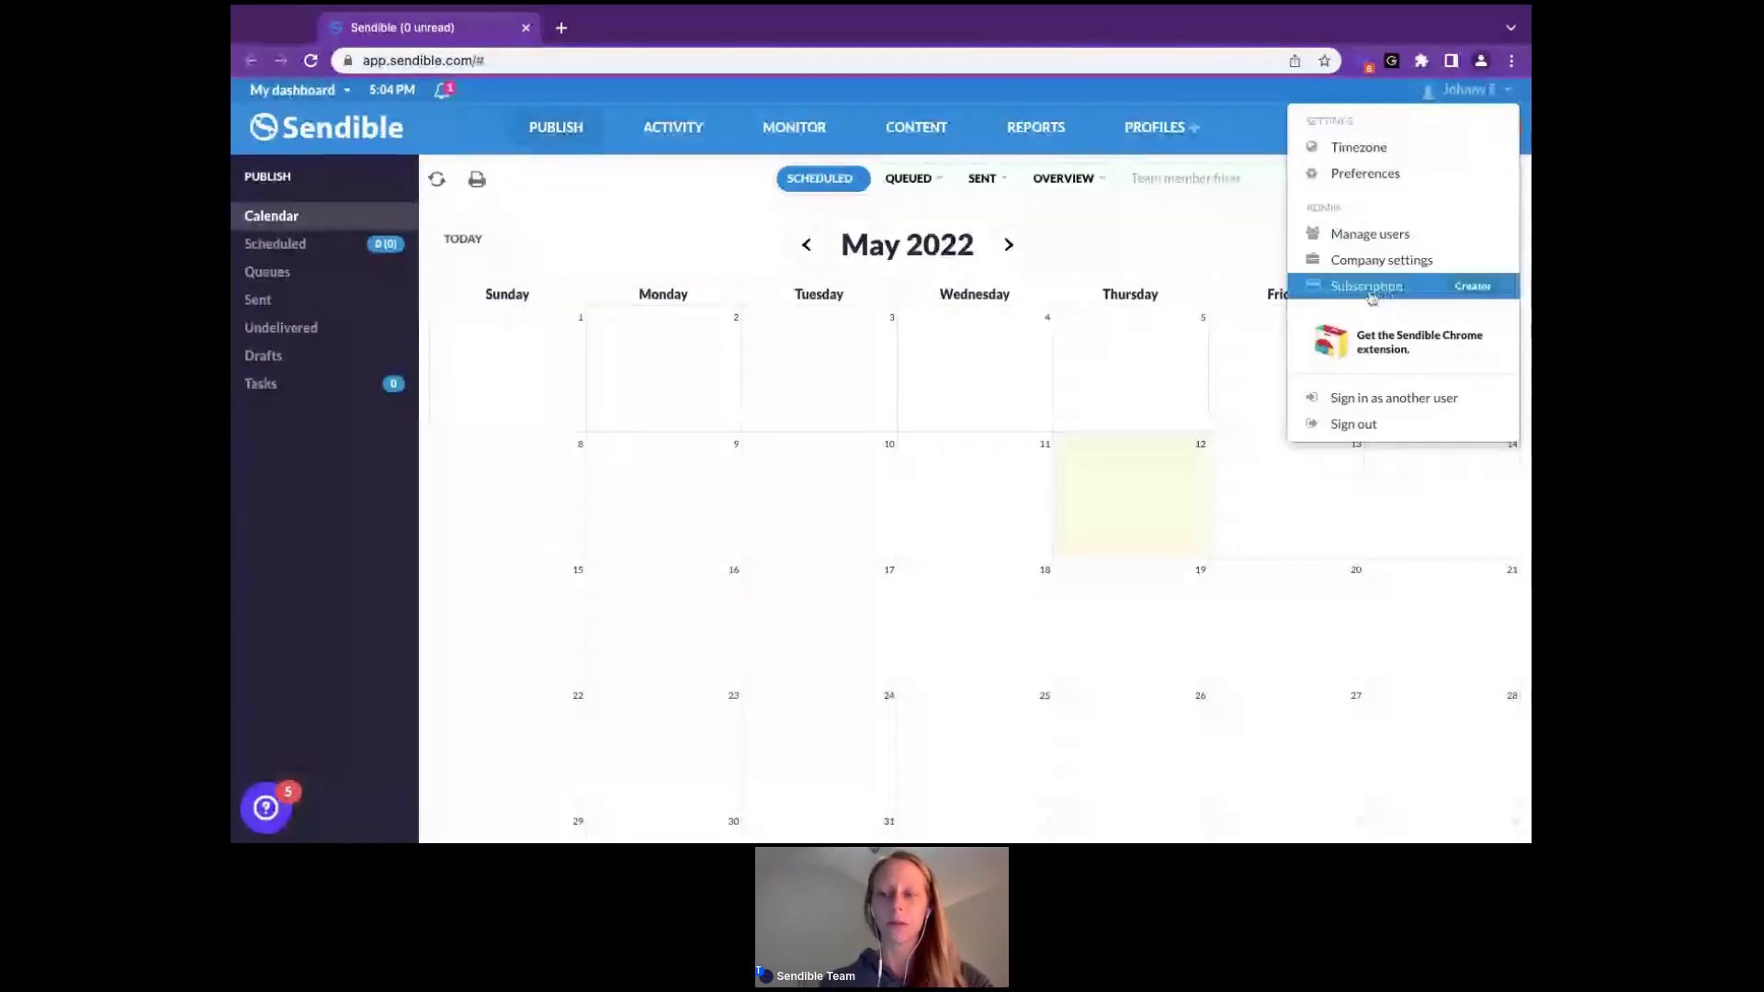
left_click(1369, 286)
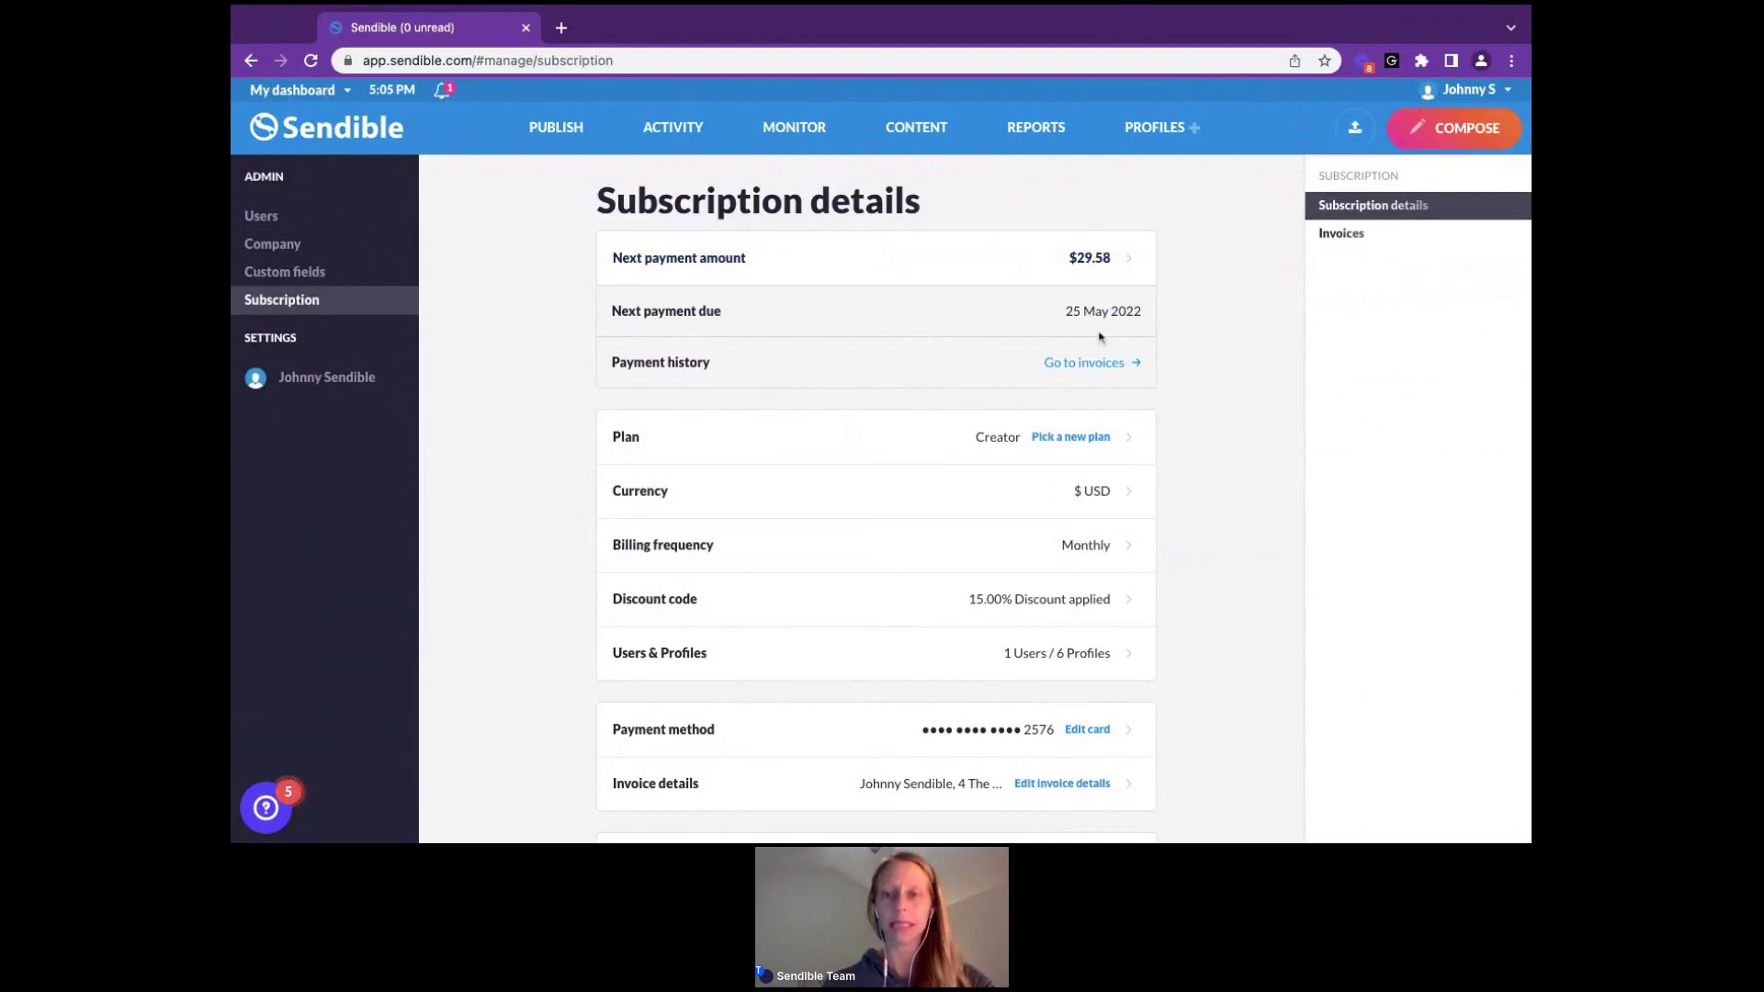
left_click(1129, 263)
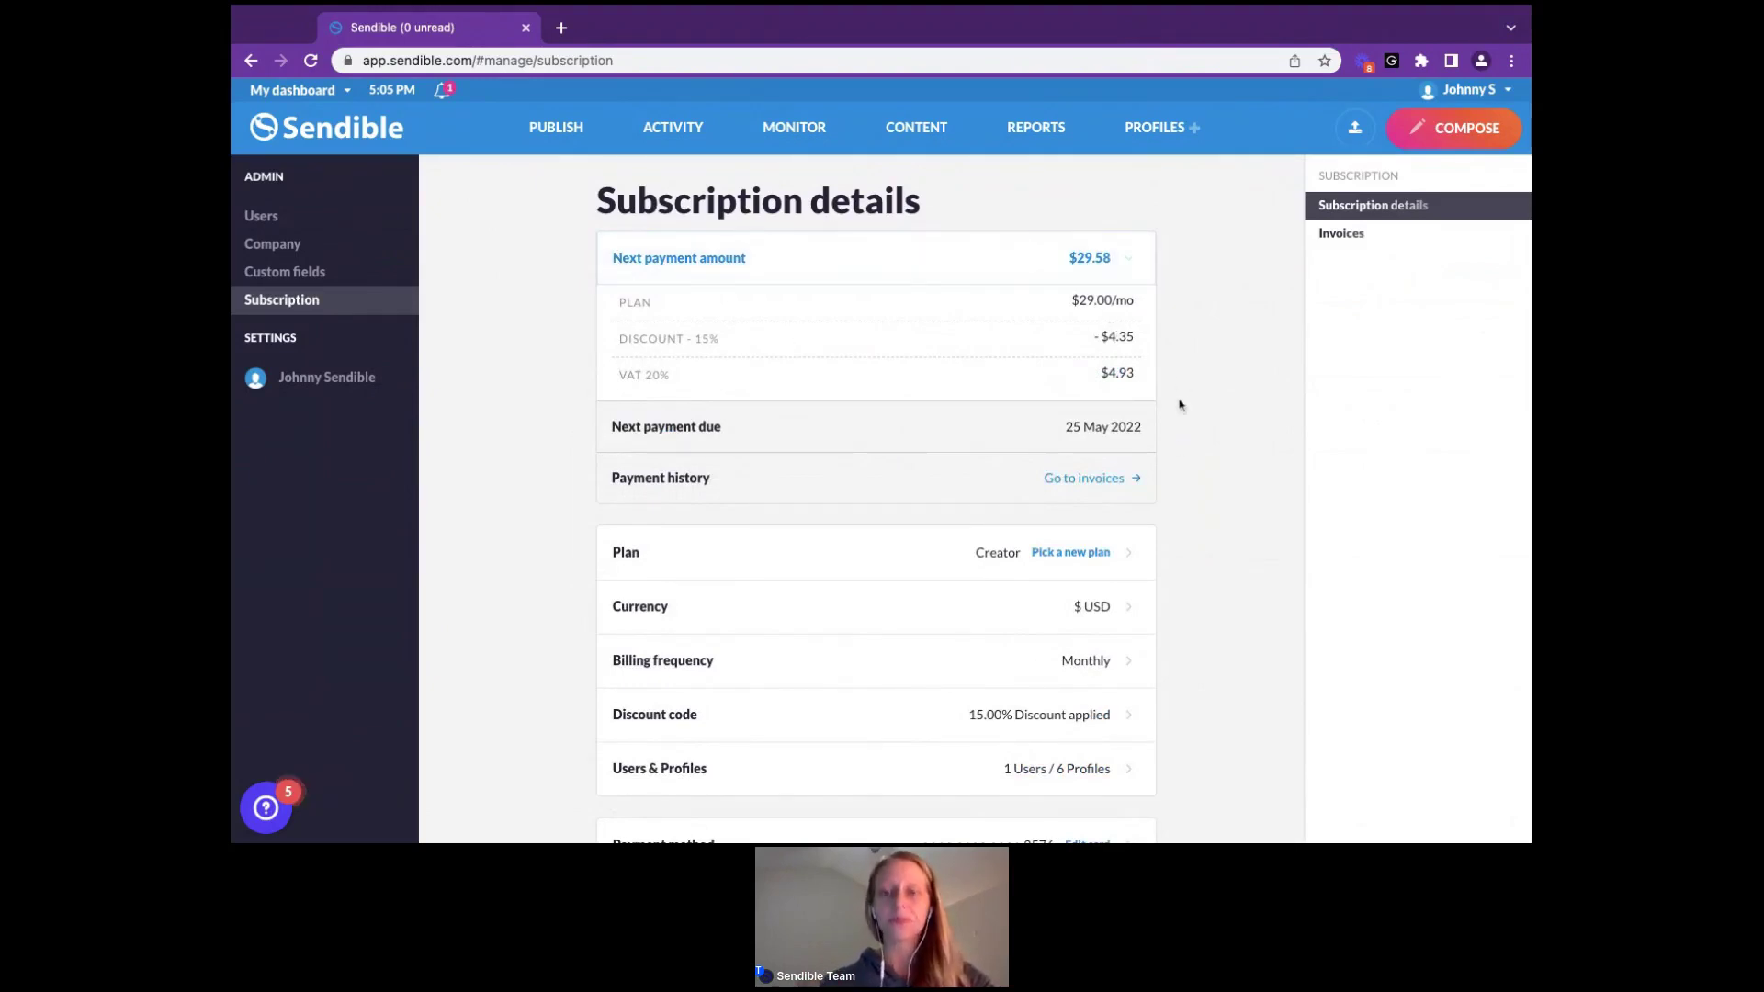
left_click(1128, 262)
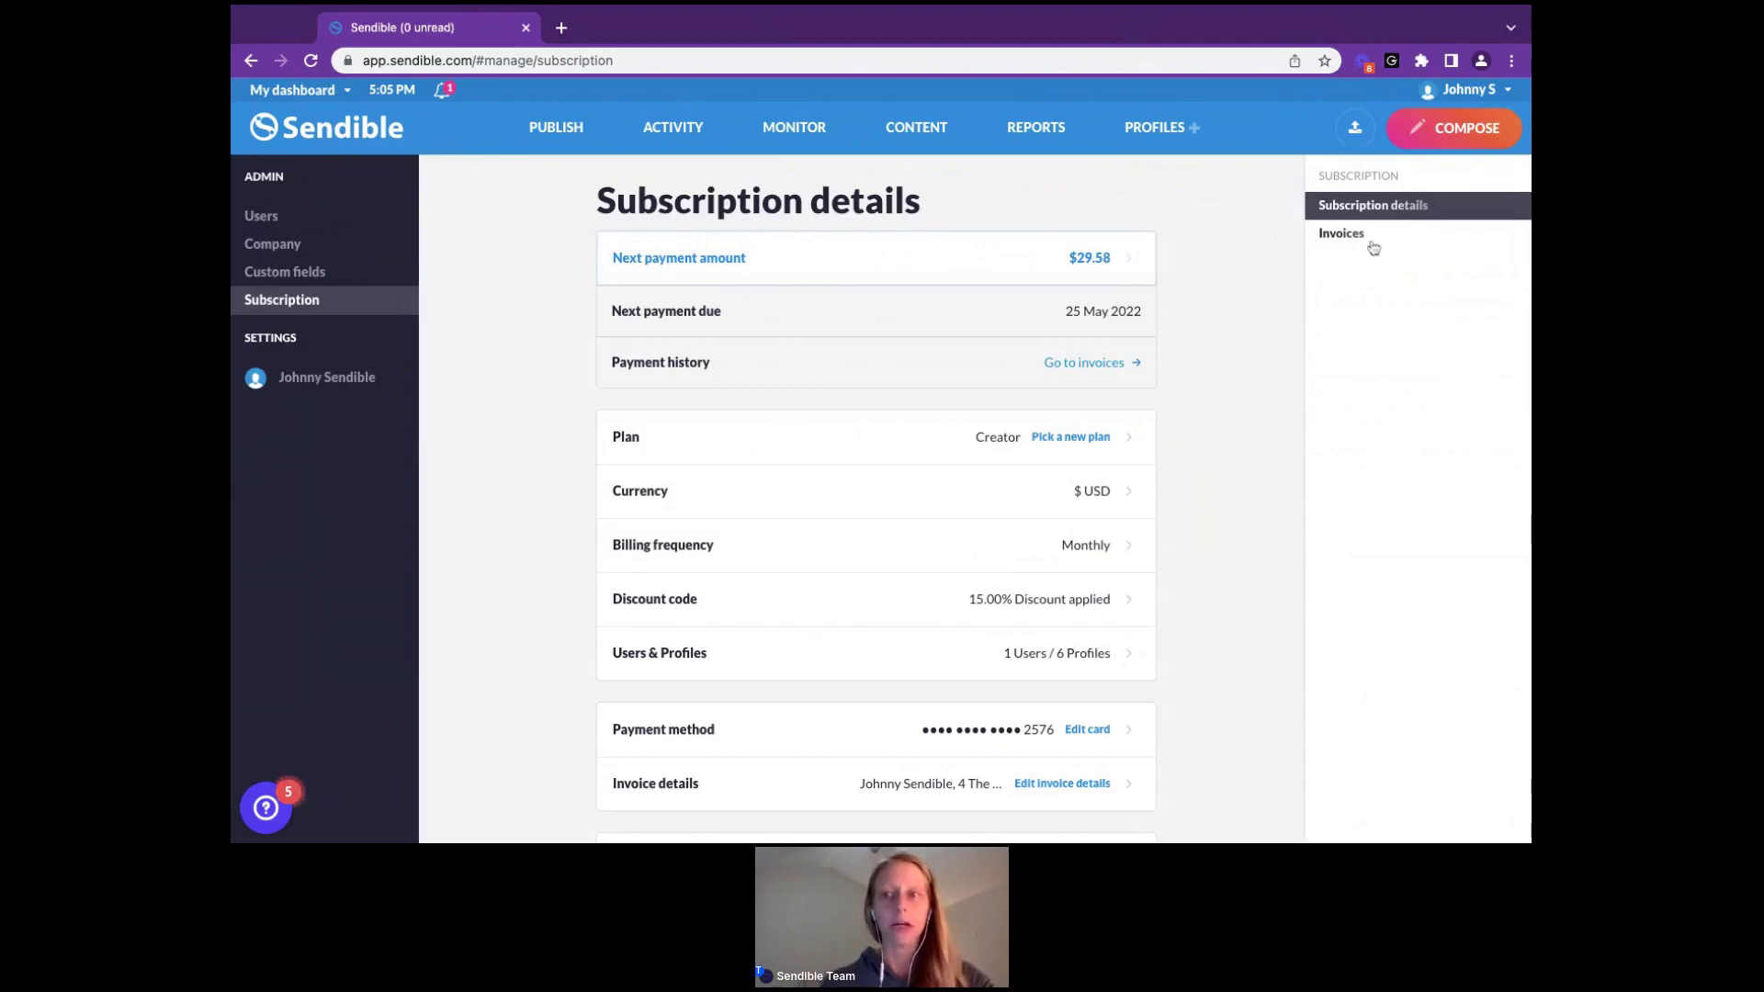
scroll(1186, 399, "down", 1)
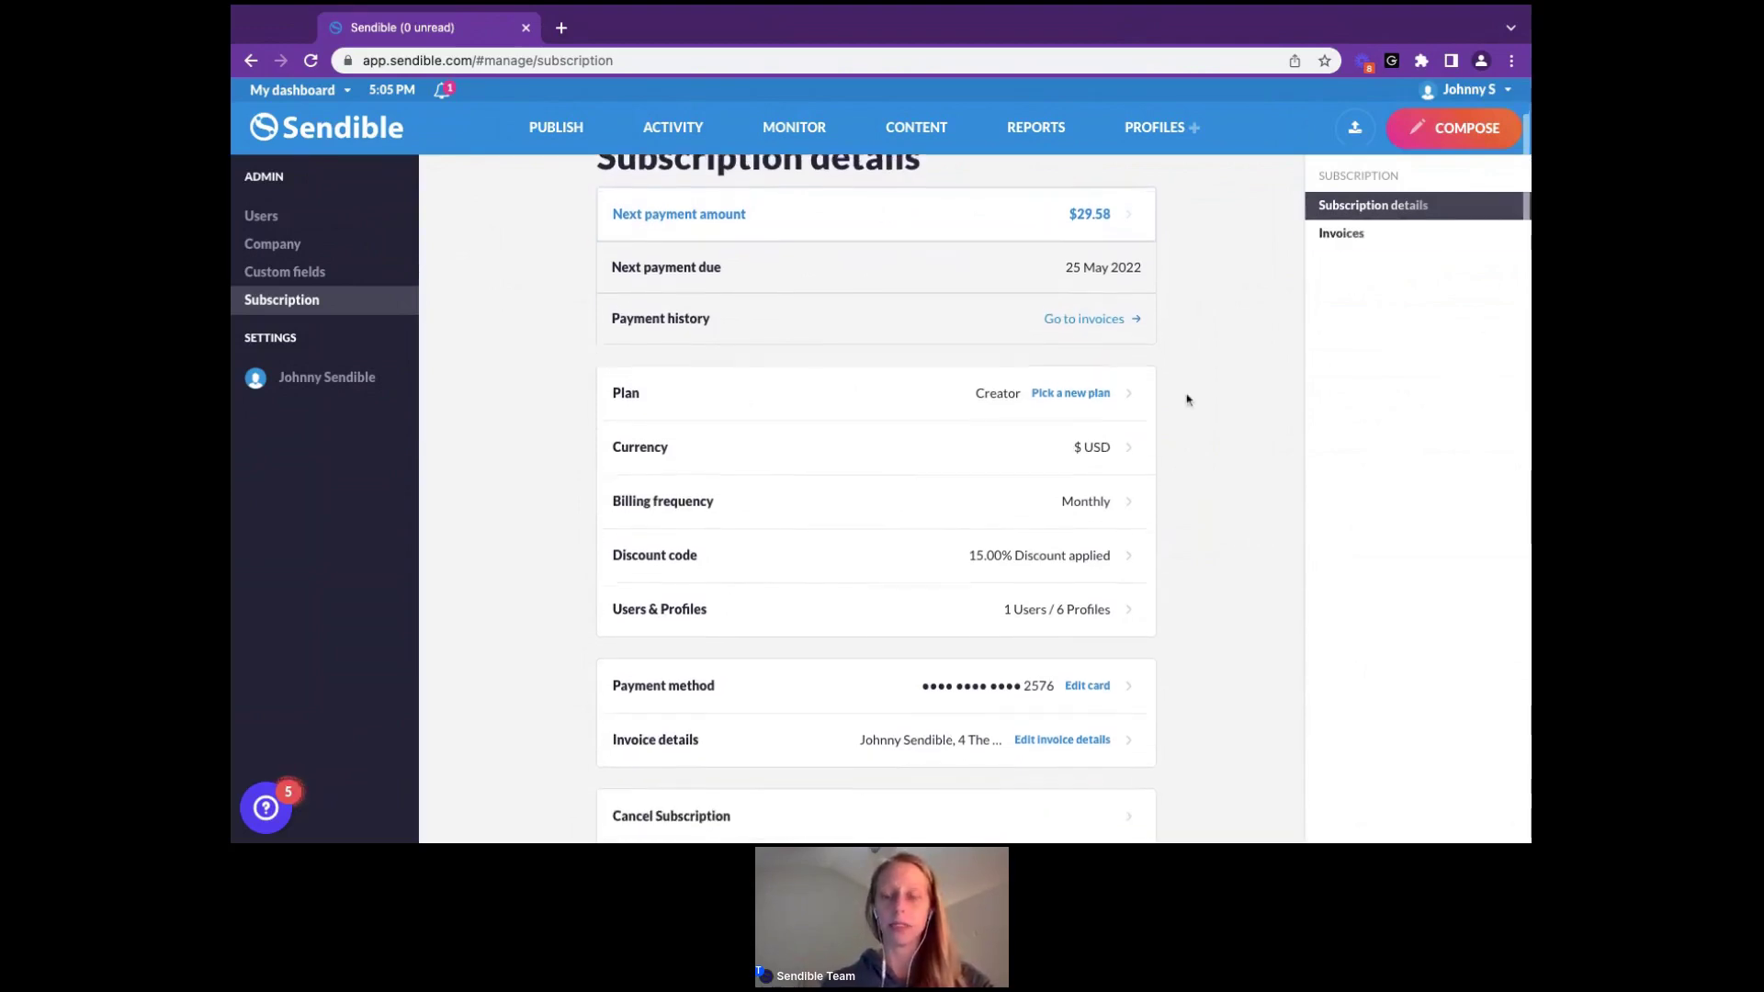
scroll(1186, 398, "down", 1)
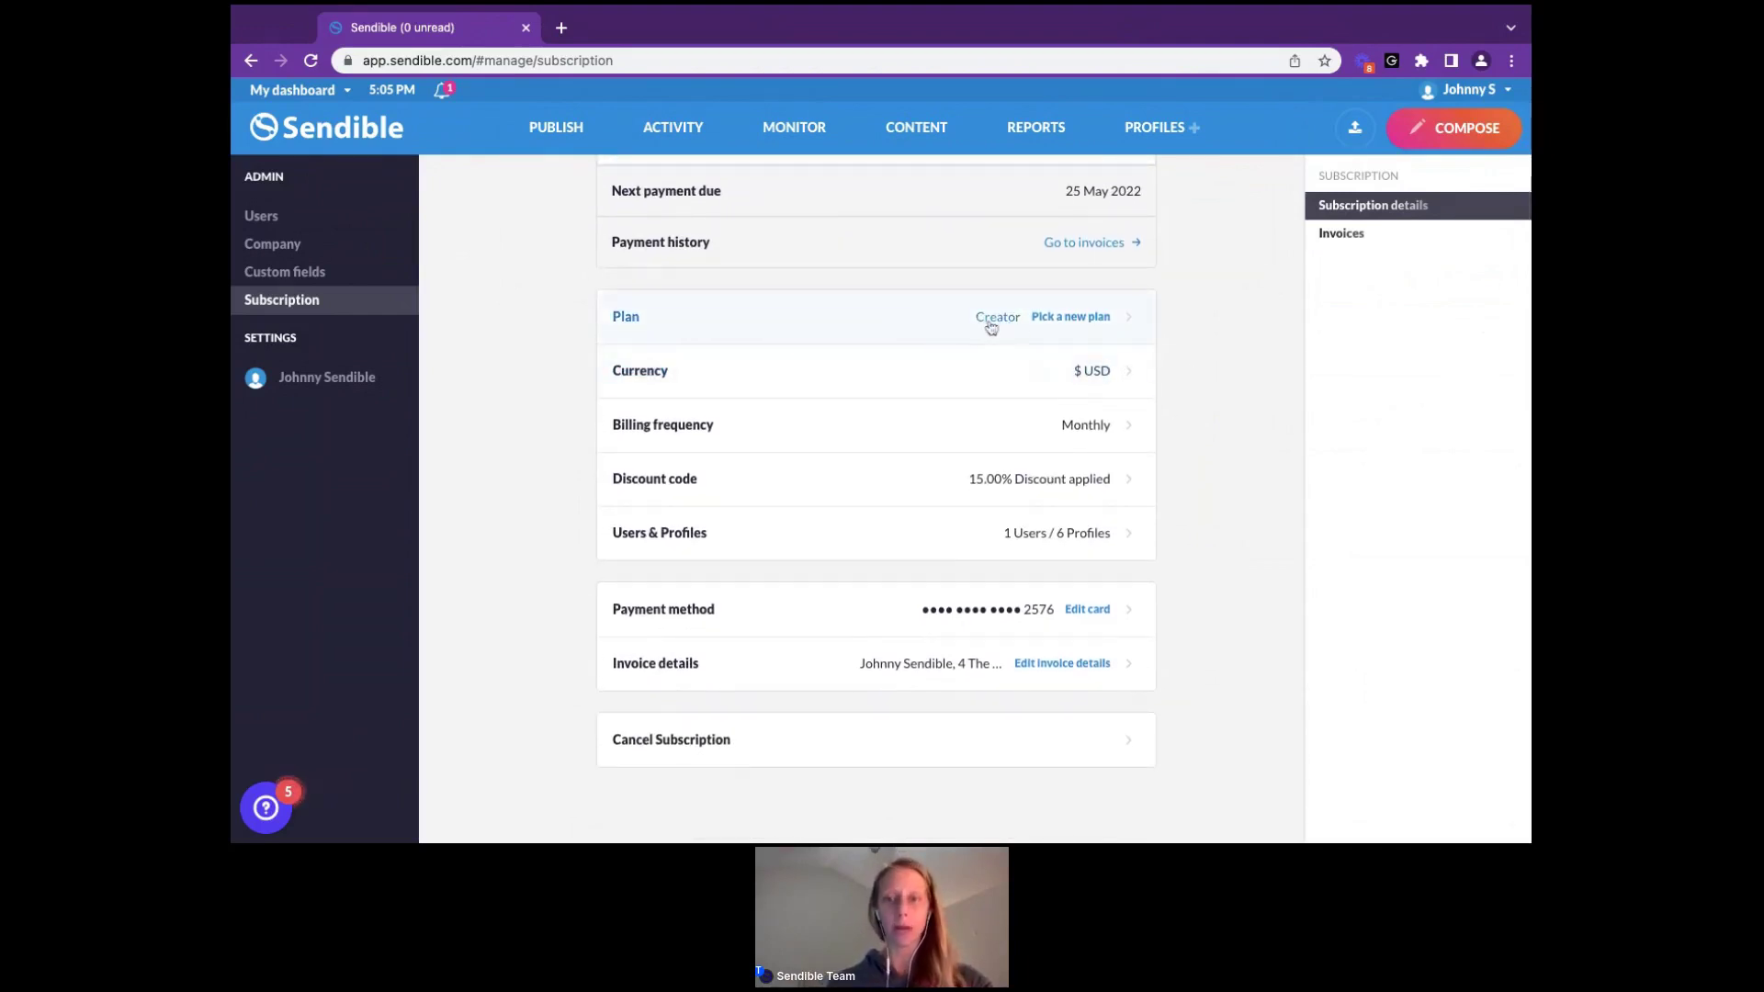
Select the Traction plan at $89/mo and review its $24.26 prorated charge
left_click(1117, 327)
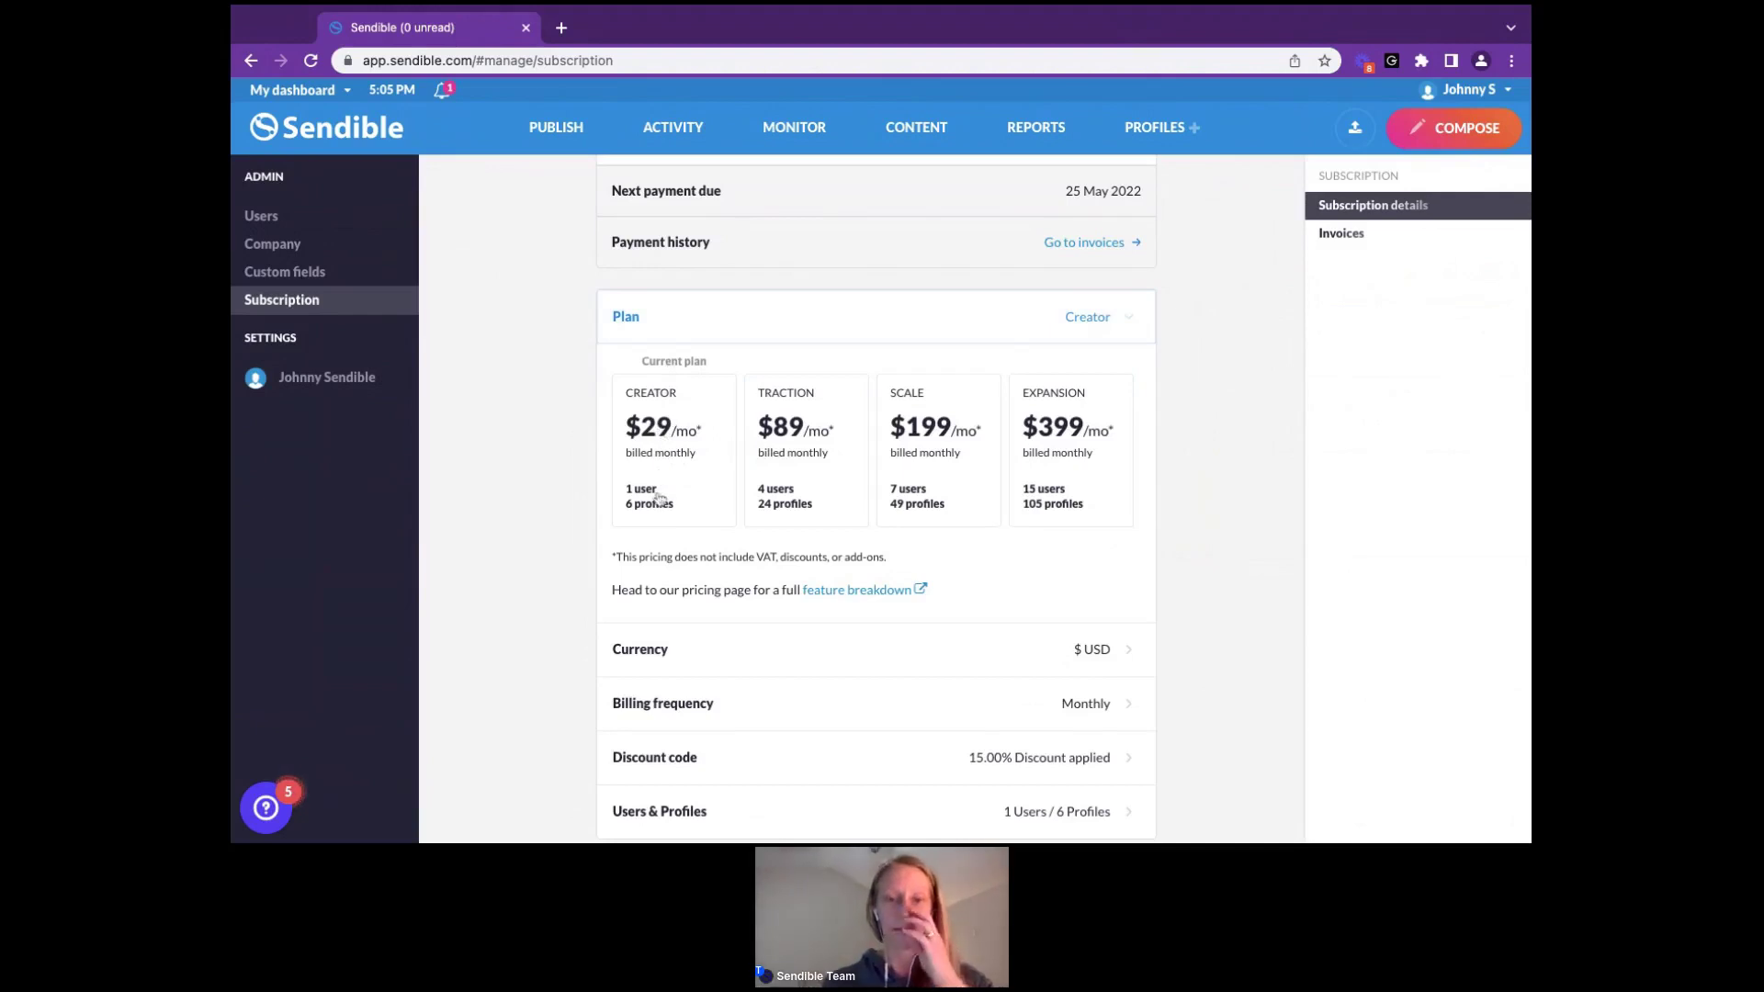
scroll(657, 499, "down", 1)
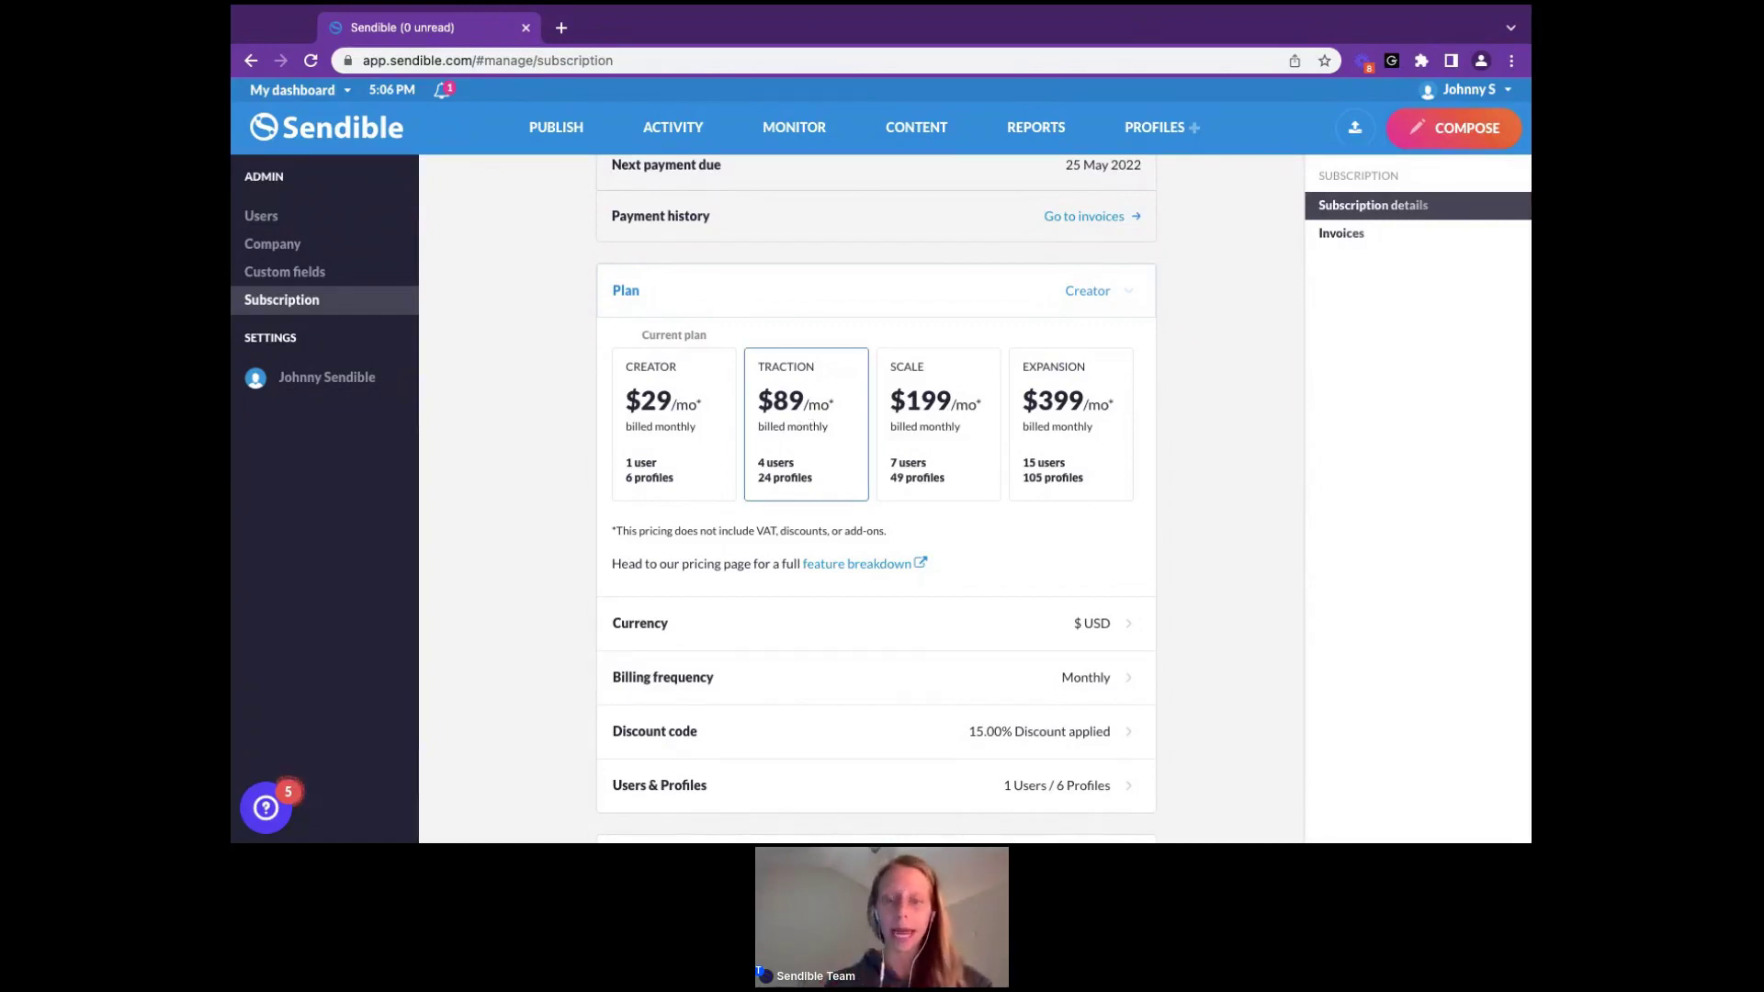
left_click(805, 423)
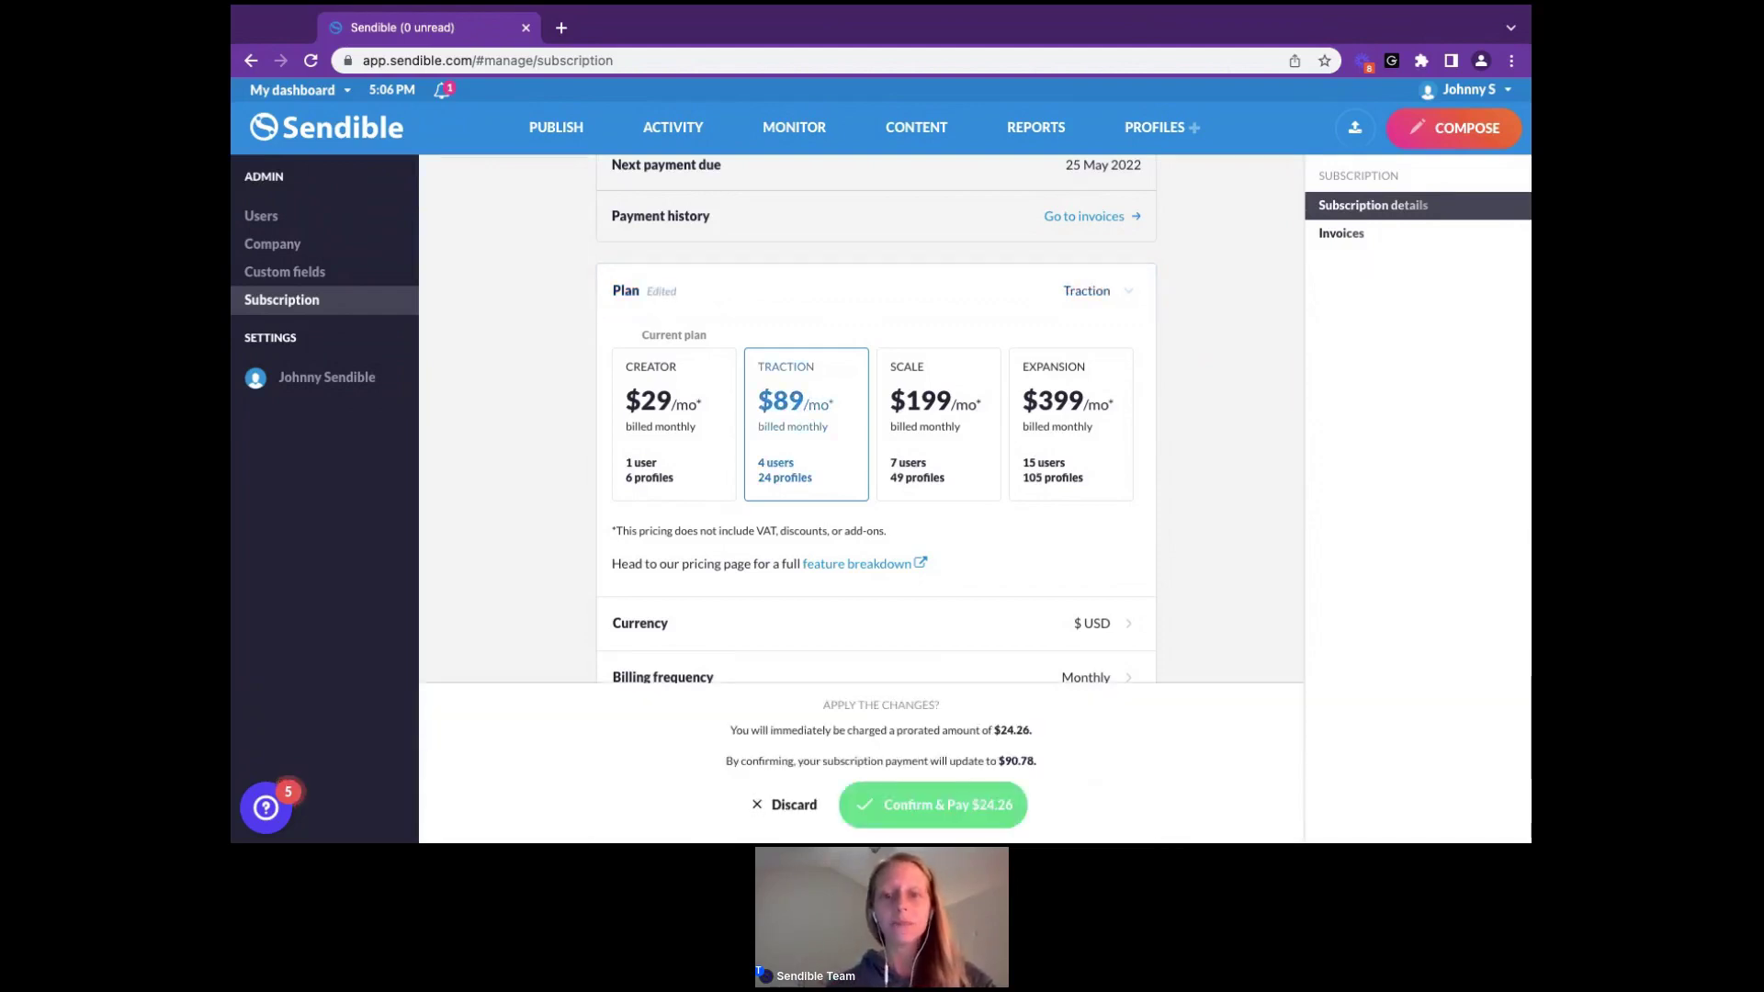
scroll(1044, 564, "down", 1)
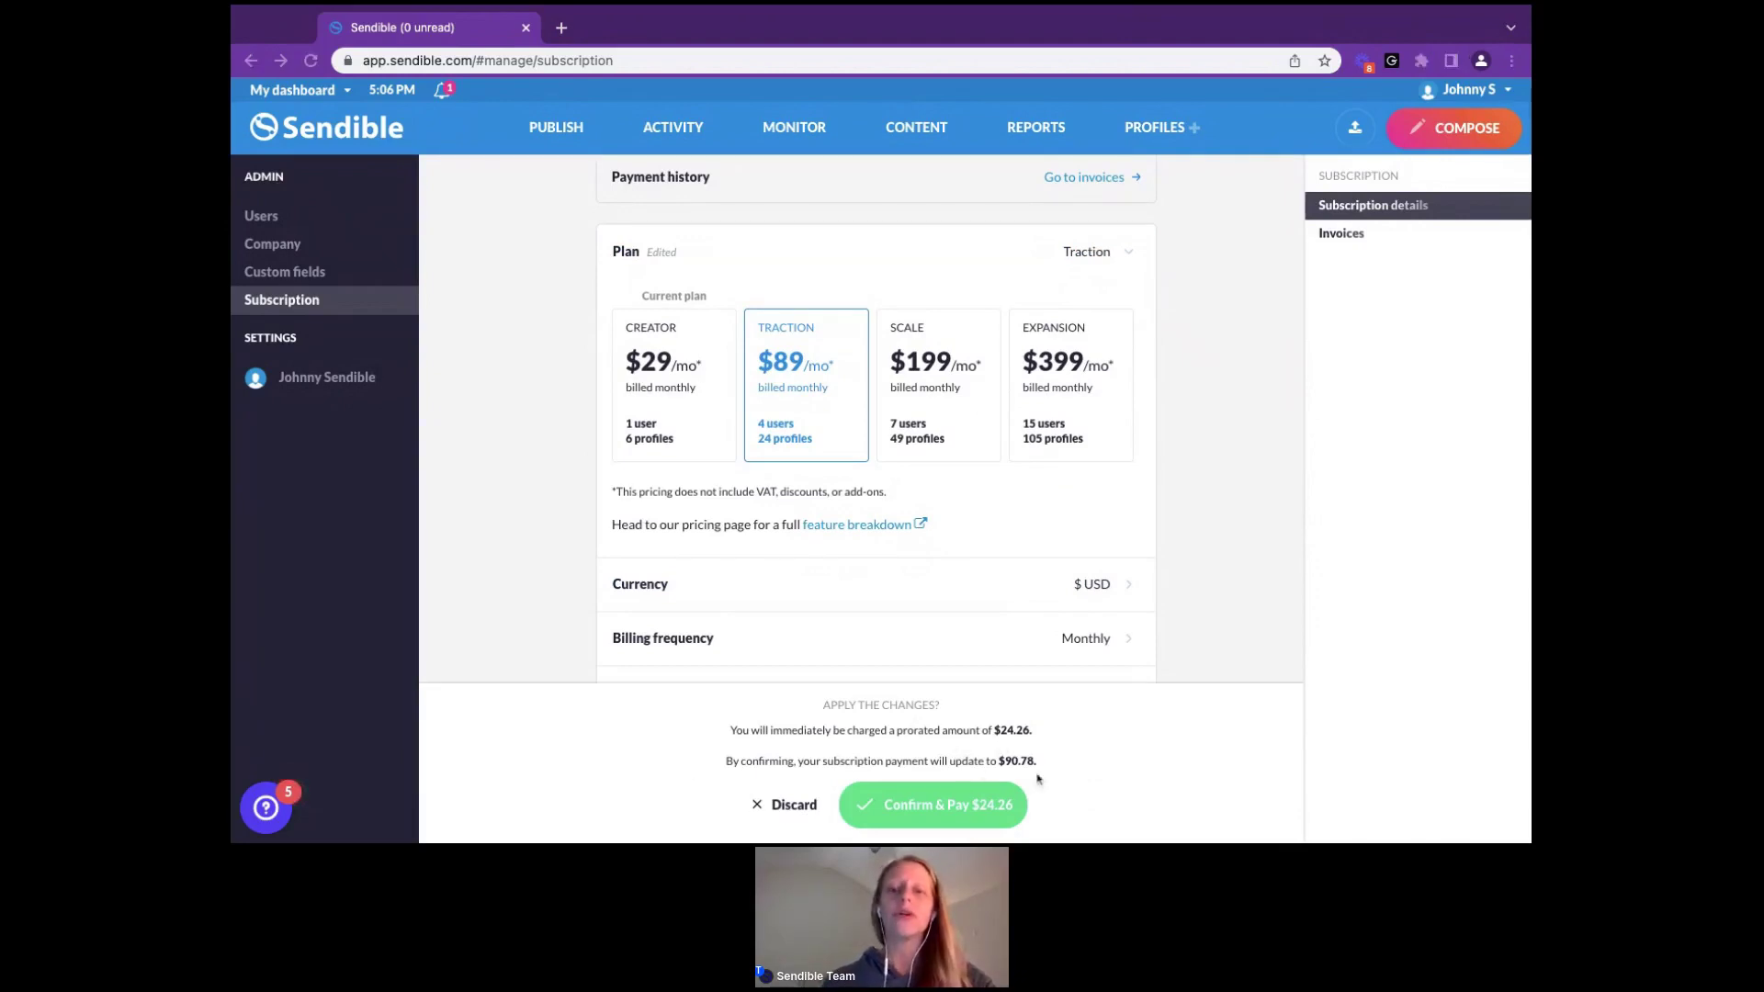
left_click_drag(735, 731, 1033, 732)
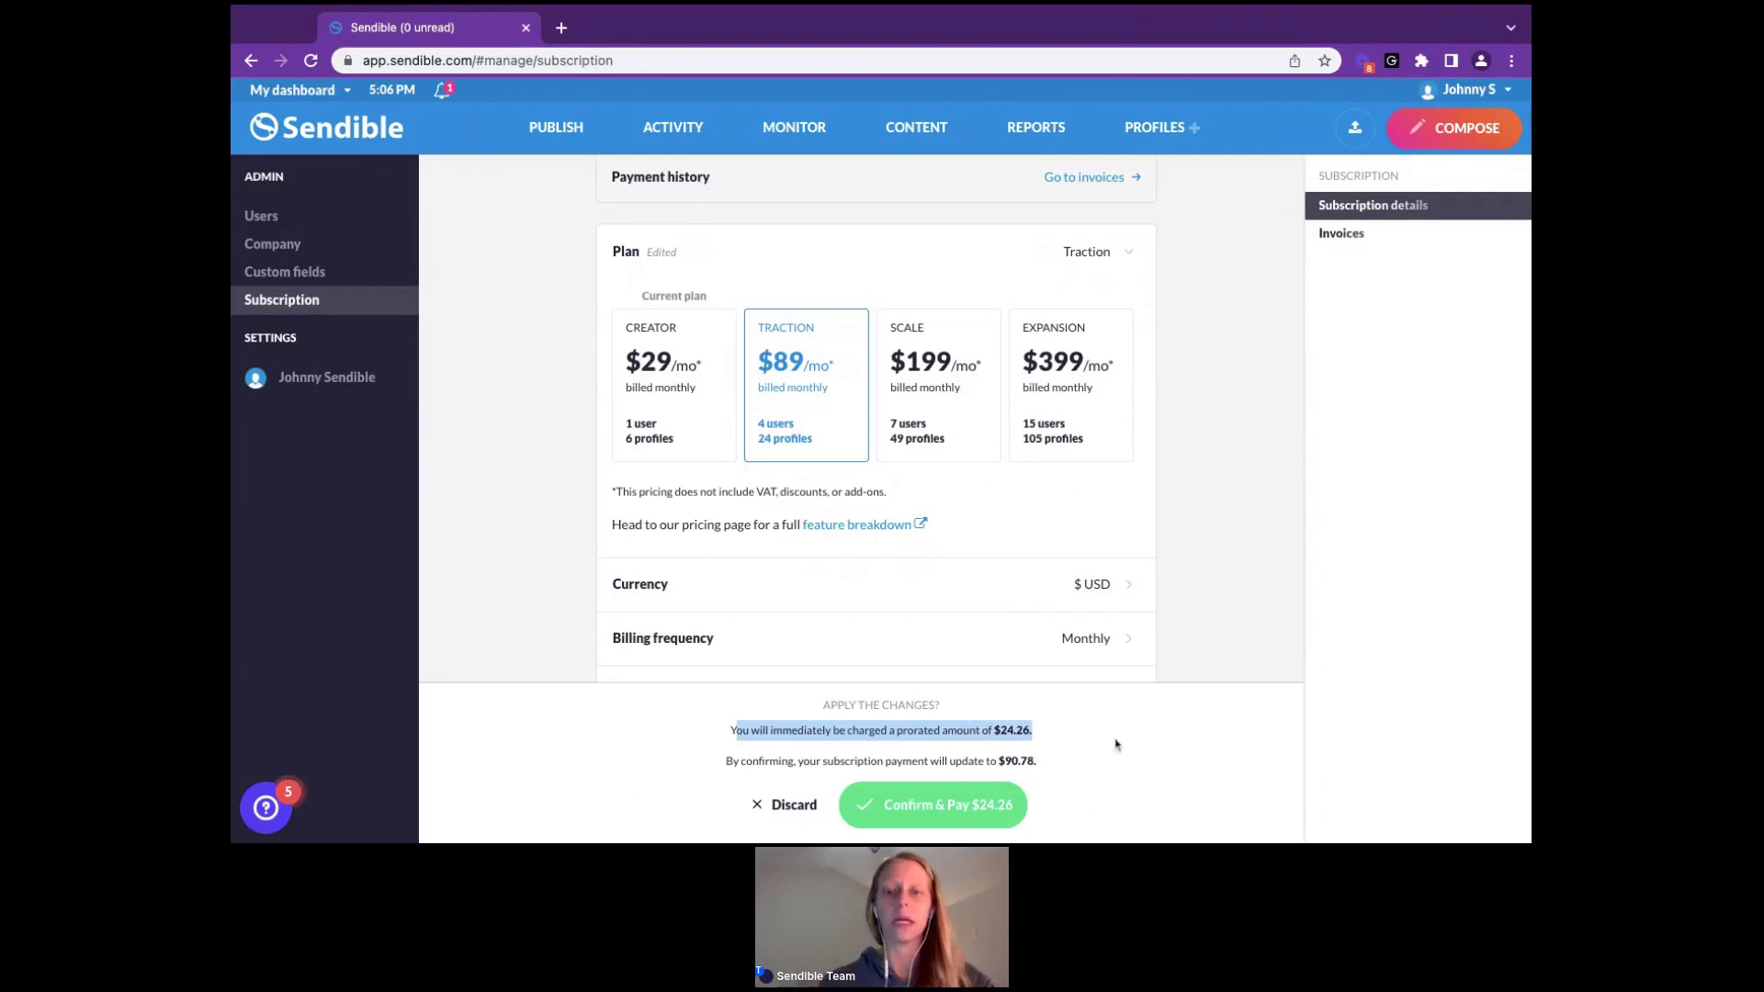
Discard the Traction change and expand the four plan cards with prices, users and profiles
left_click(772, 811)
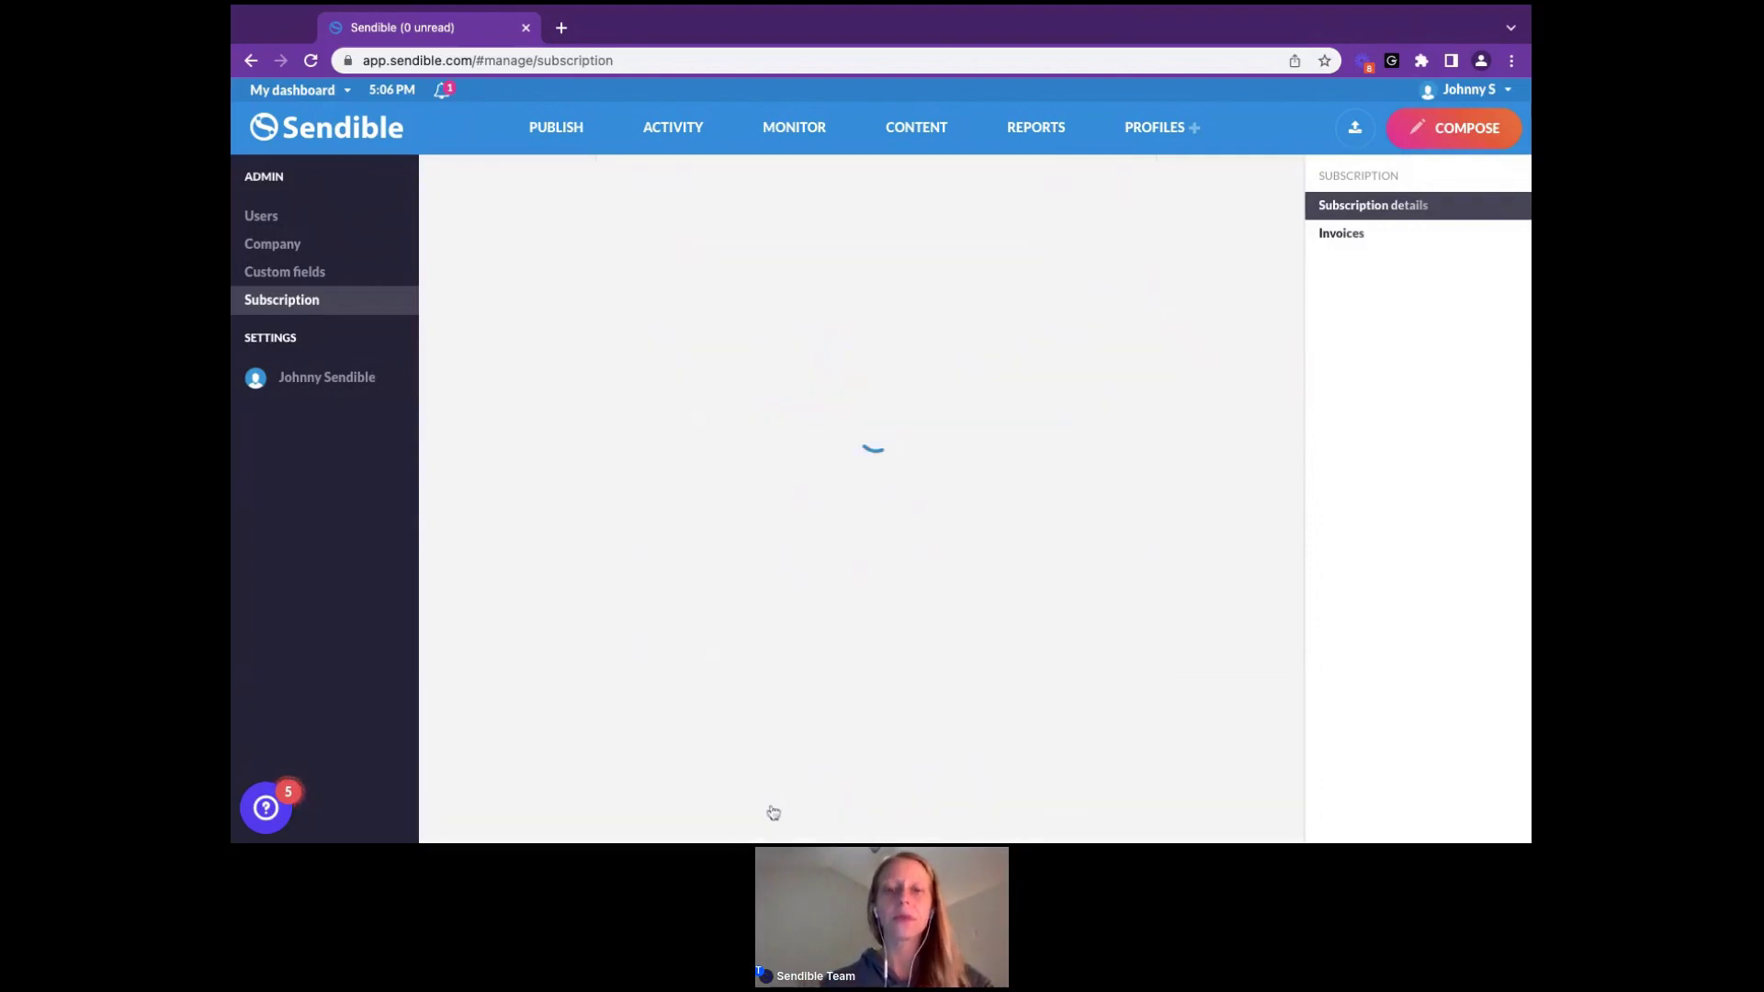
left_click(1101, 445)
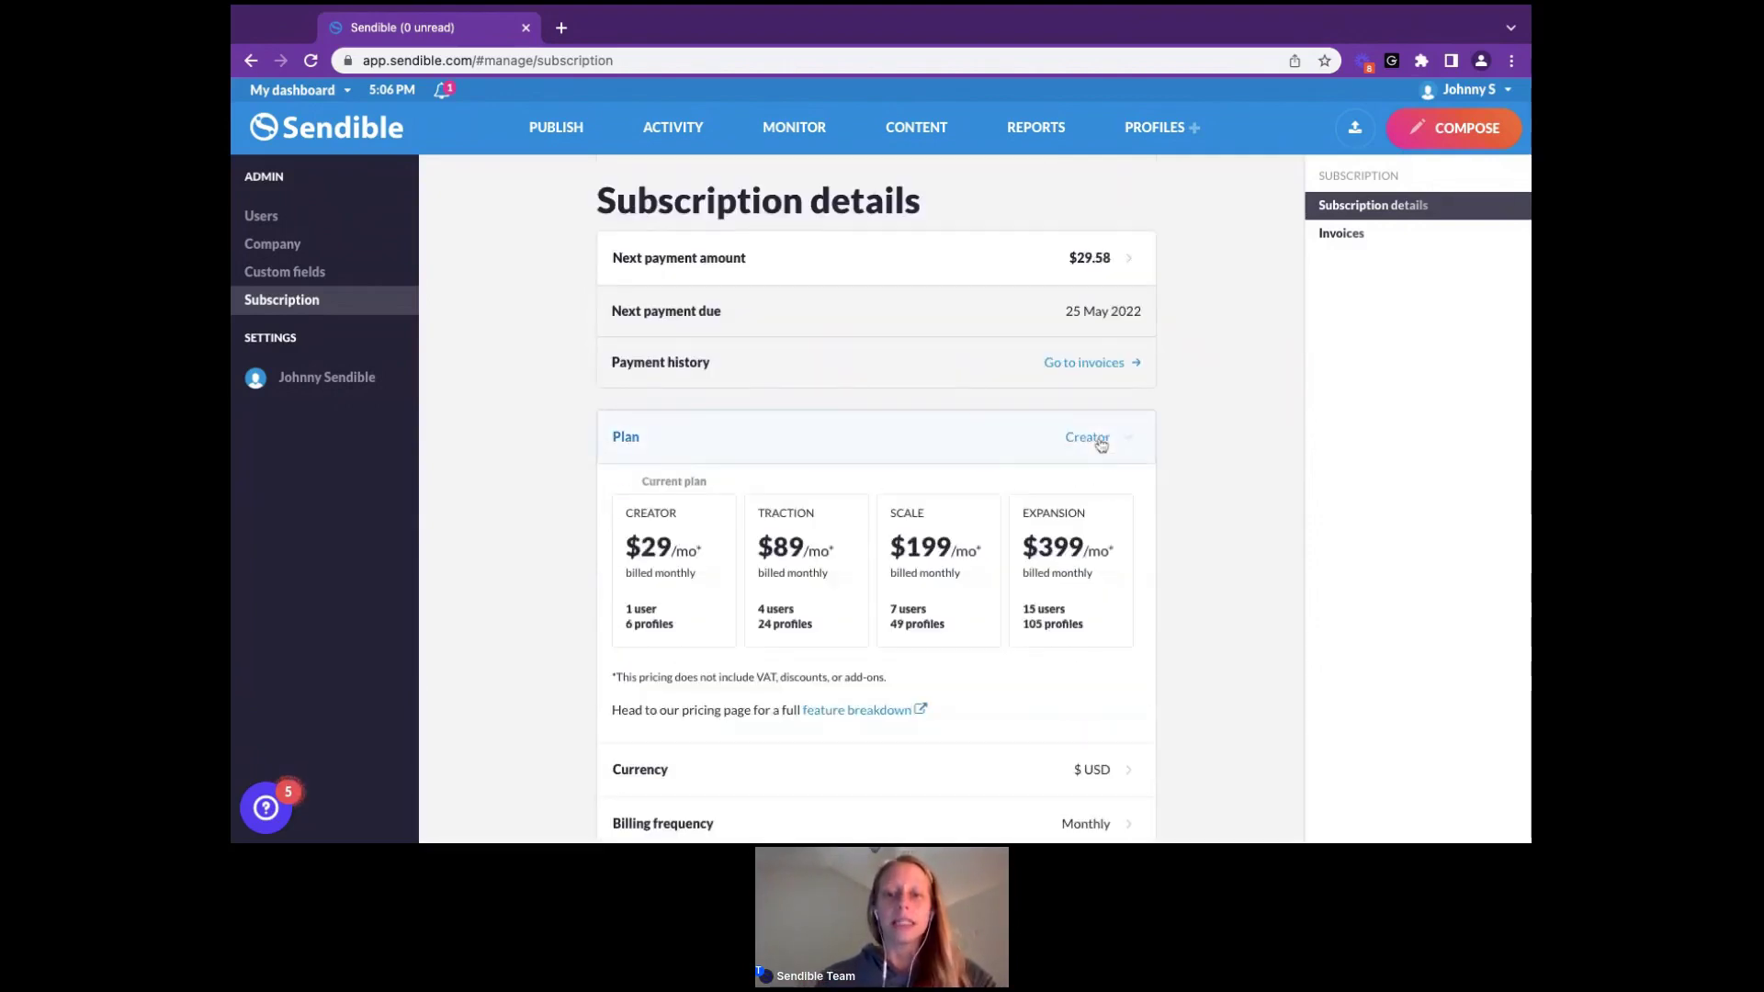
scroll(913, 551, "down", 1)
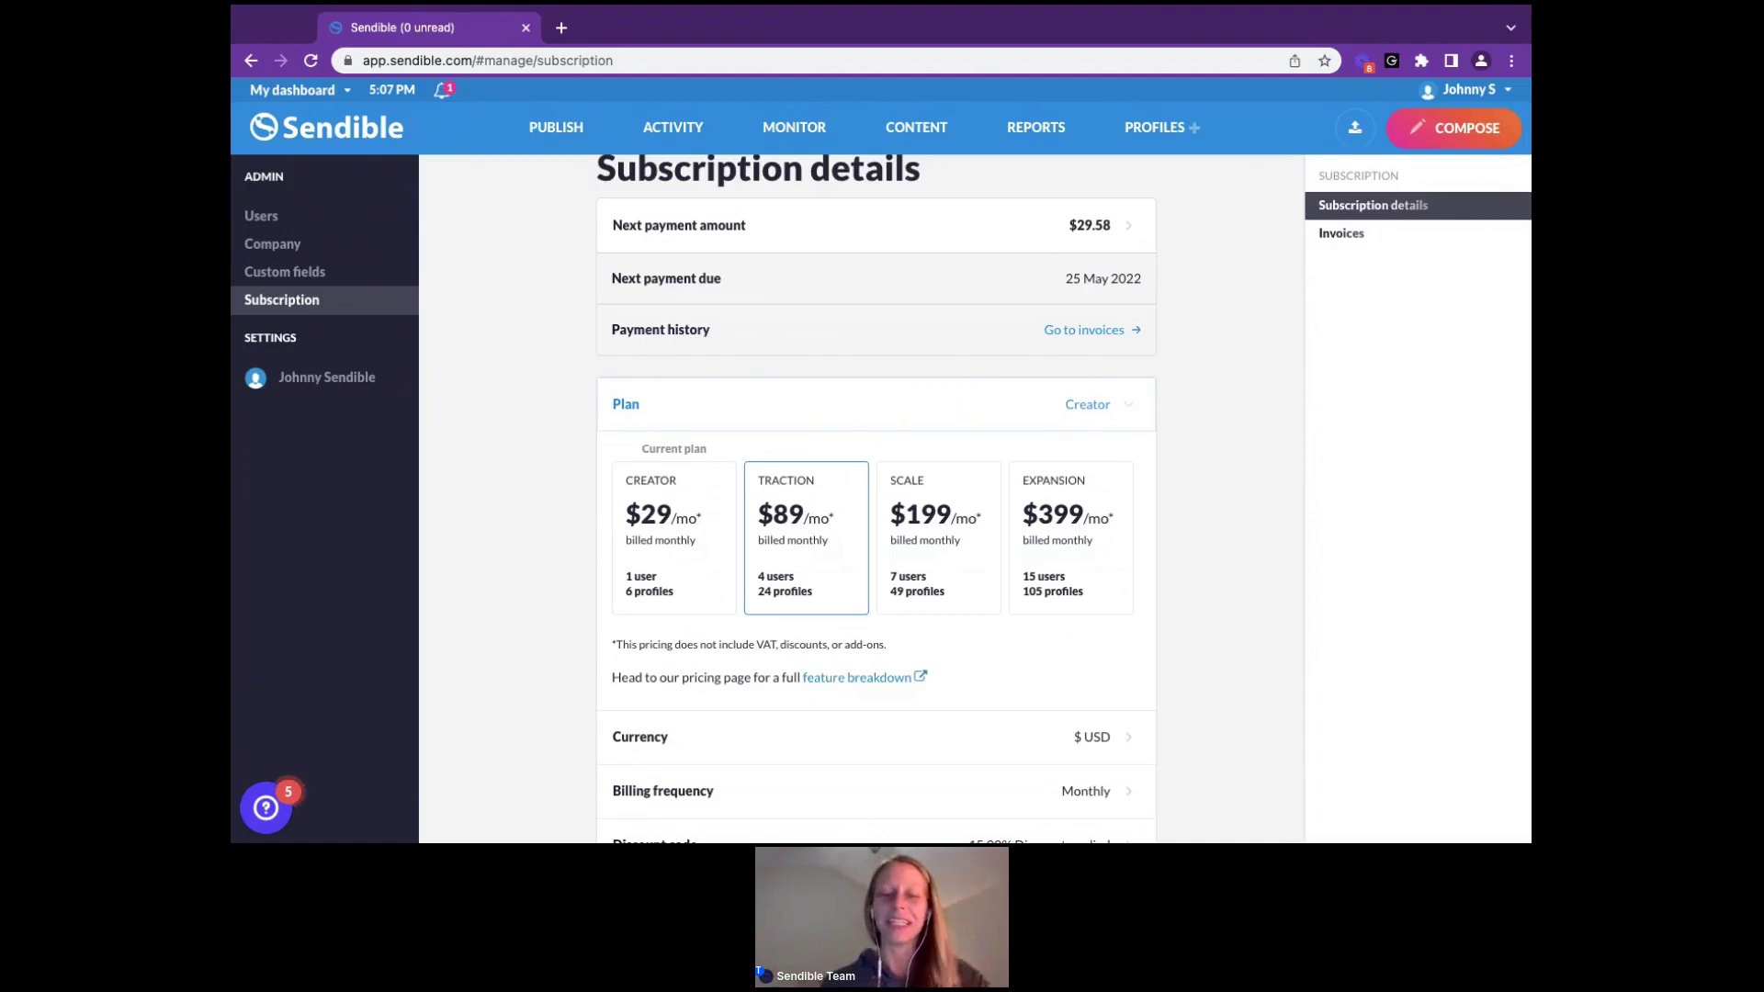
scroll(842, 638, "down", 1)
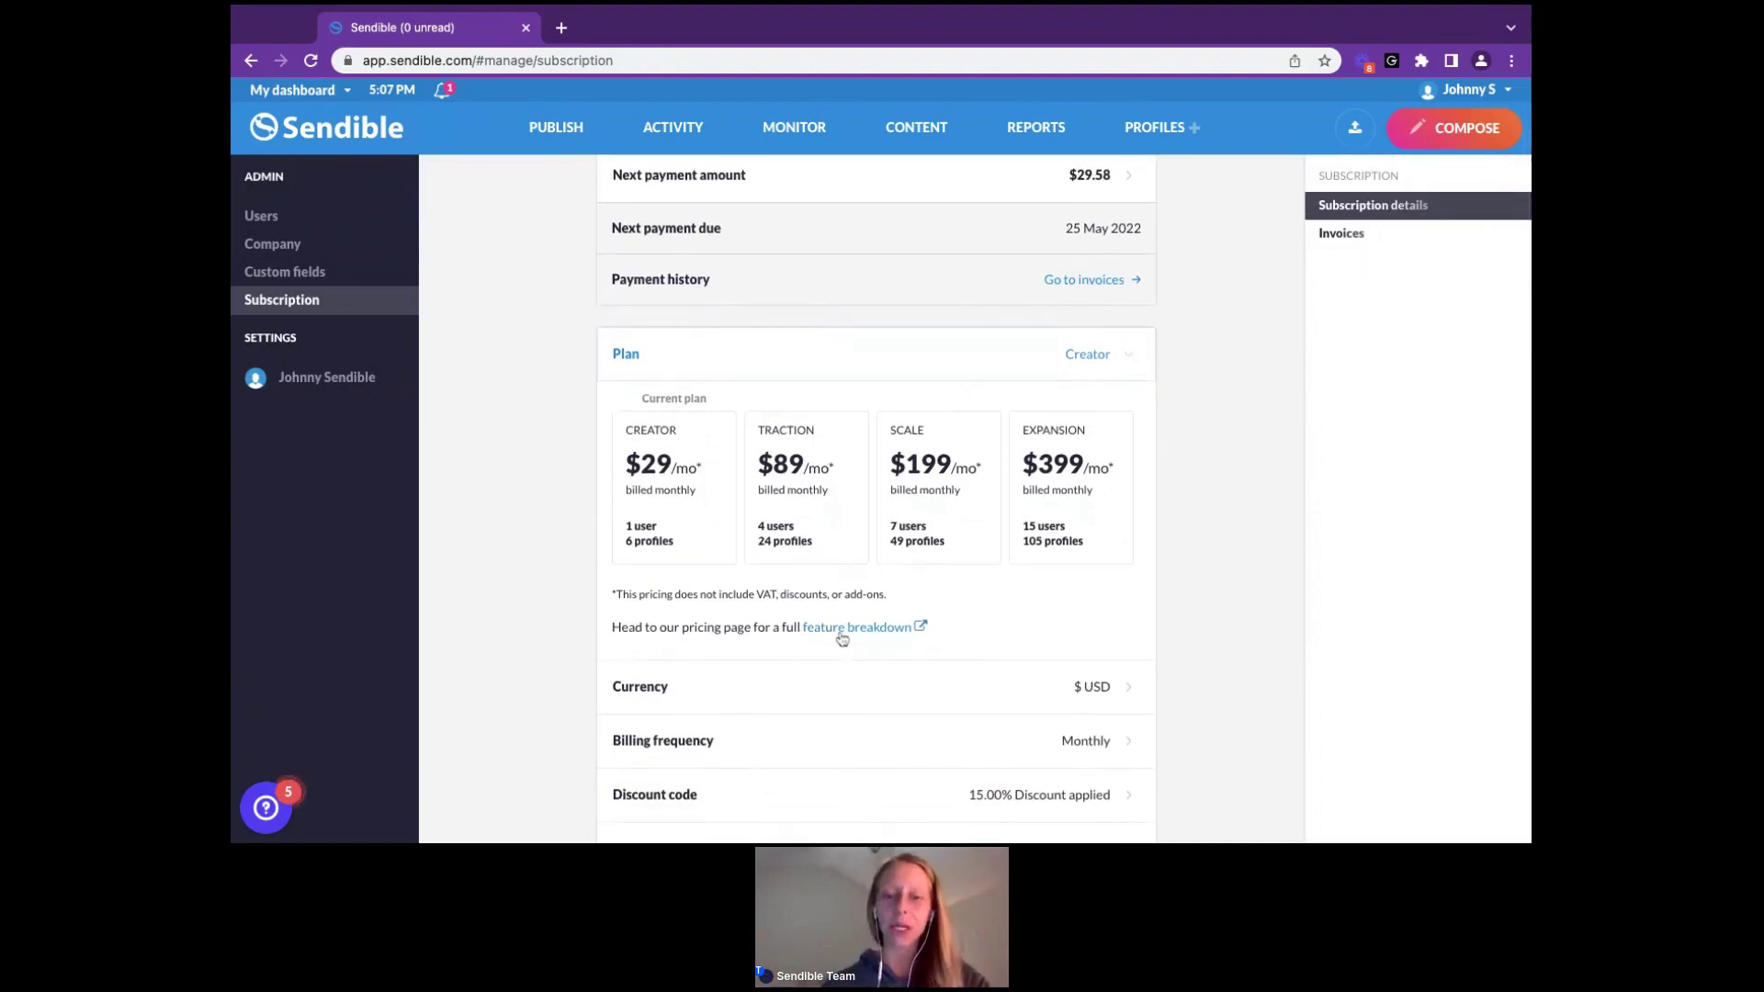
scroll(842, 638, "down", 2)
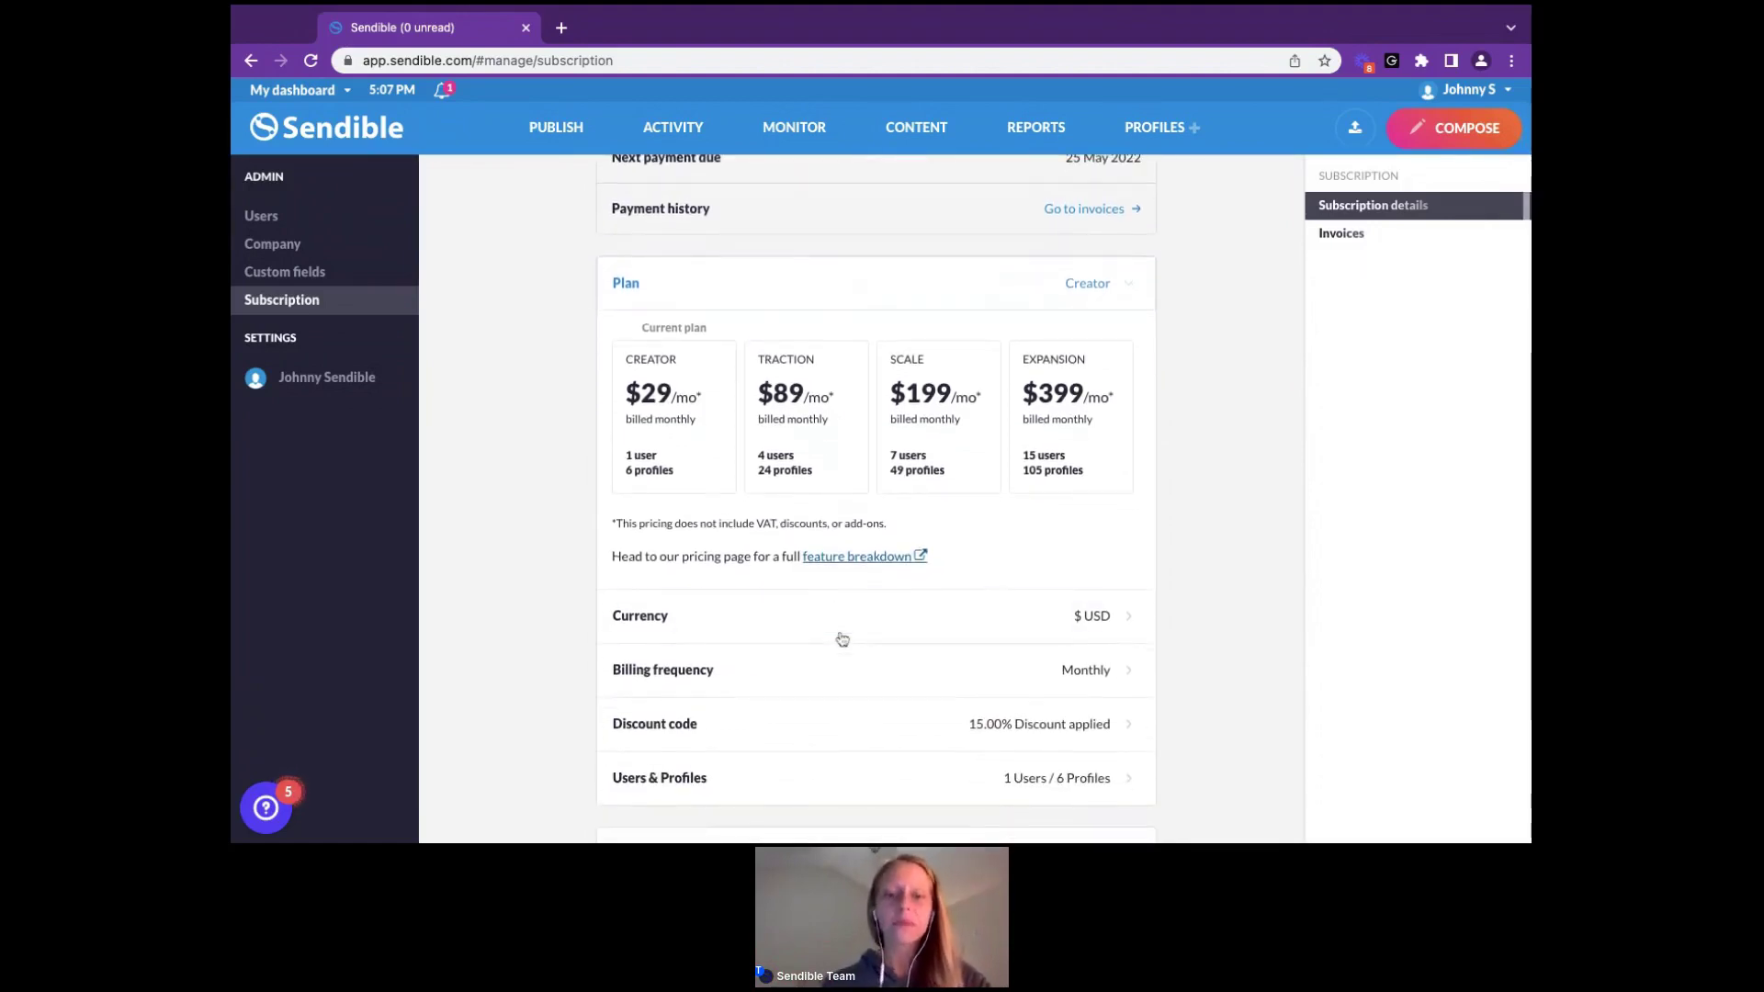
Expand the Currency row to read the note on changing the billing currency
left_click(1080, 617)
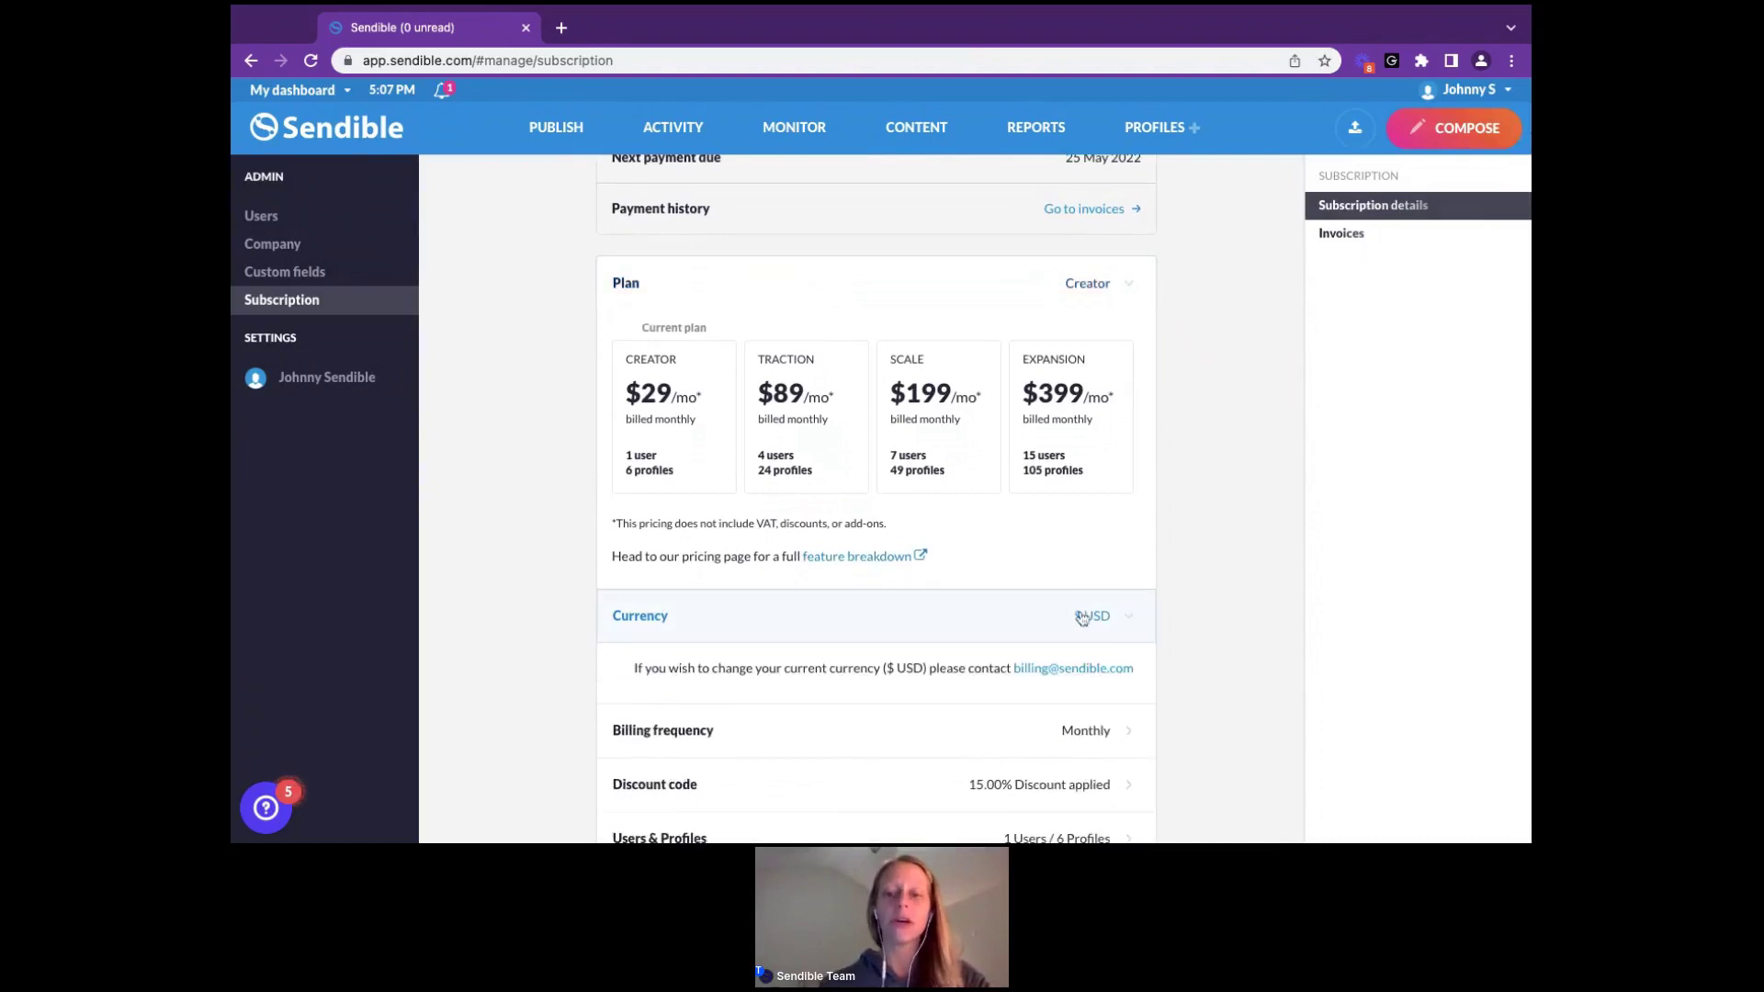
scroll(1082, 617, "down", 1)
scroll(1095, 564, "down", 1)
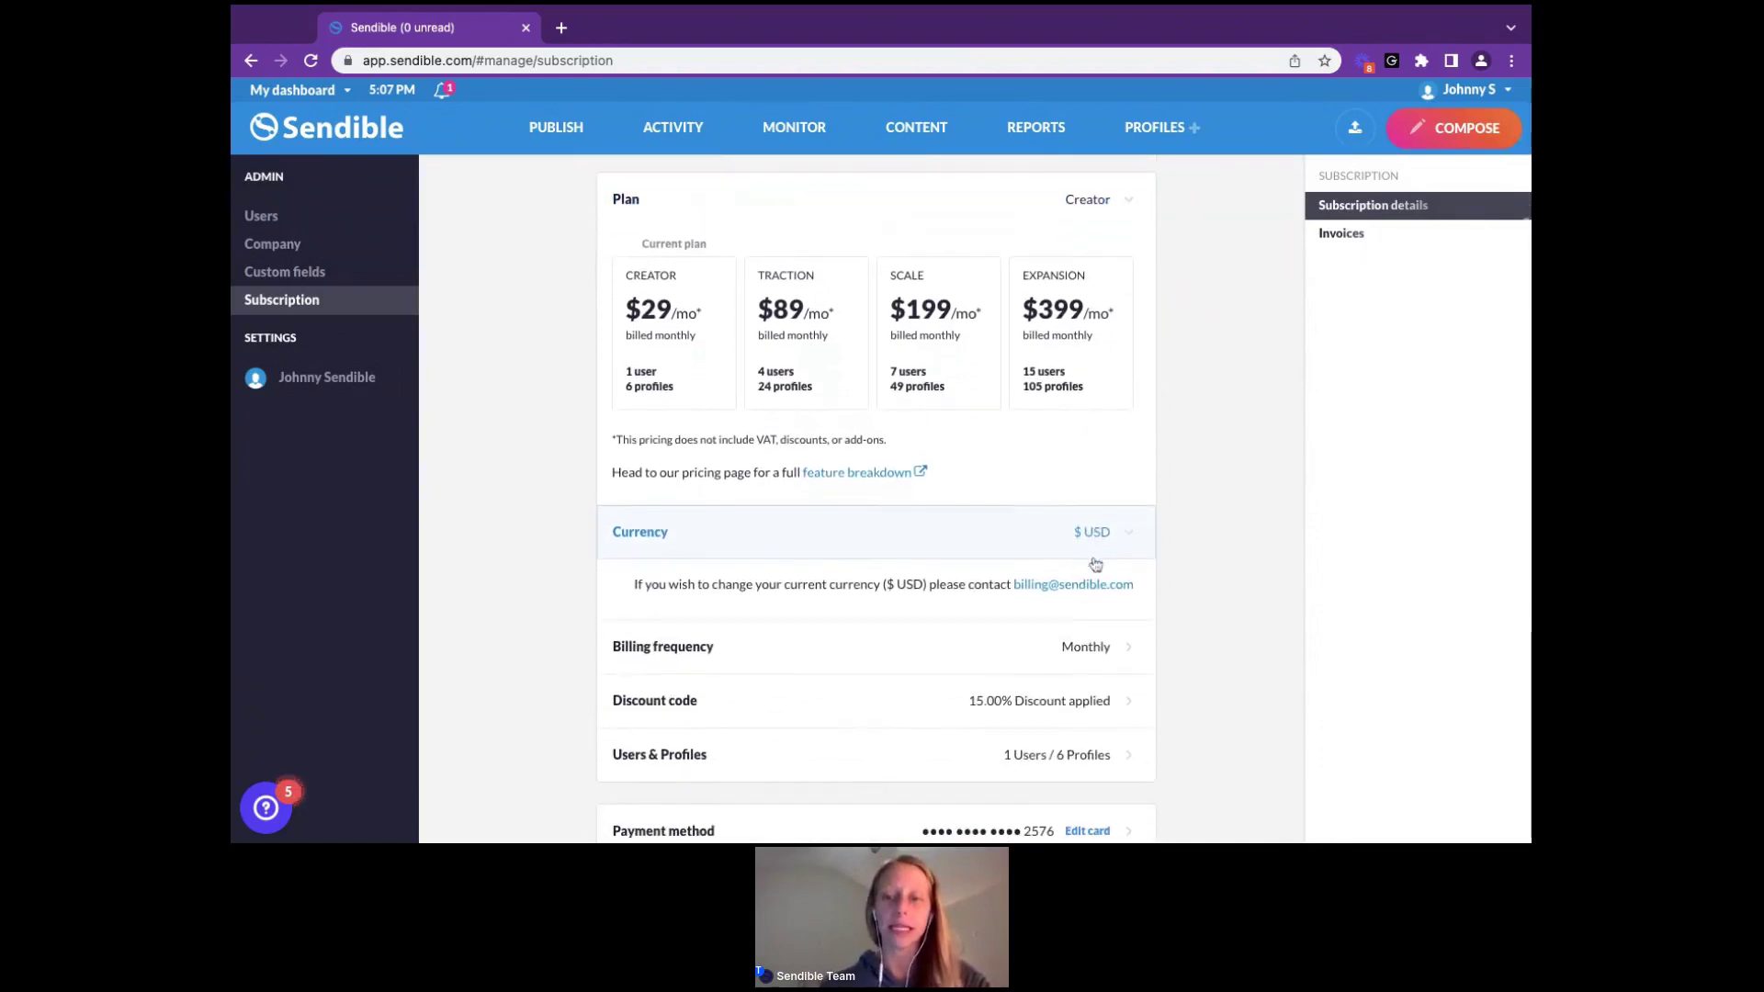
scroll(1095, 523, "down", 2)
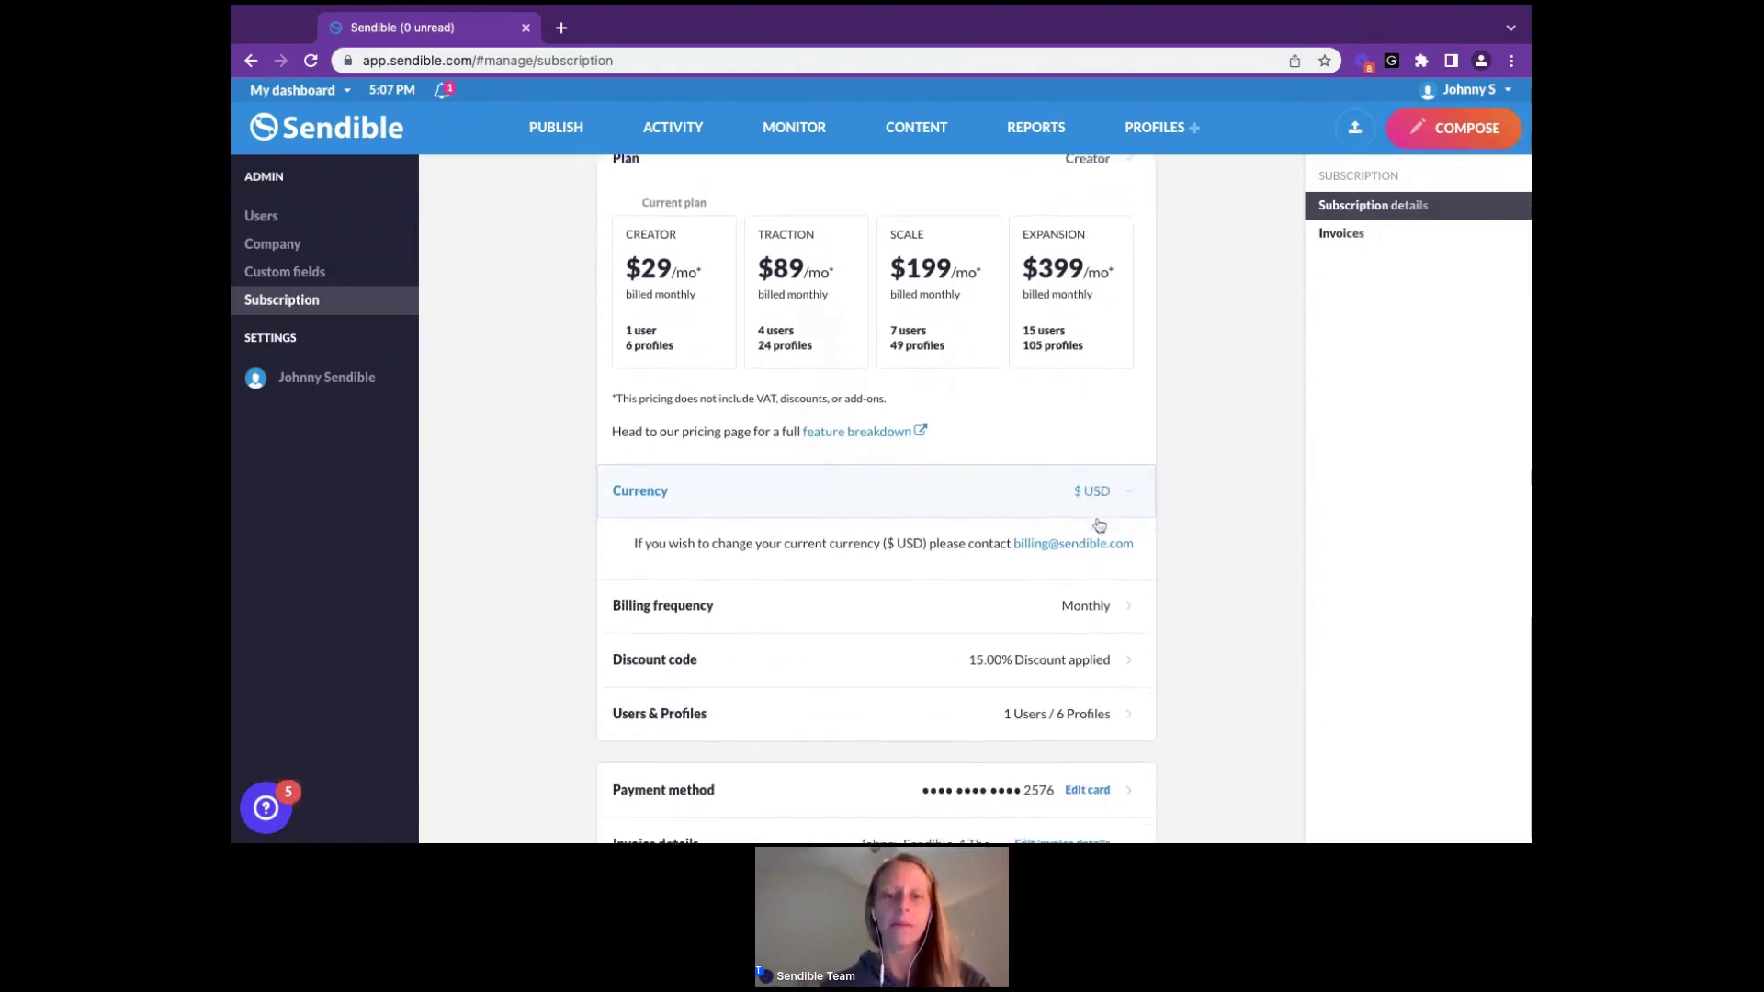
Show the billing frequency options: Yearly, 6 months, 3 months and Monthly
left_click(1093, 606)
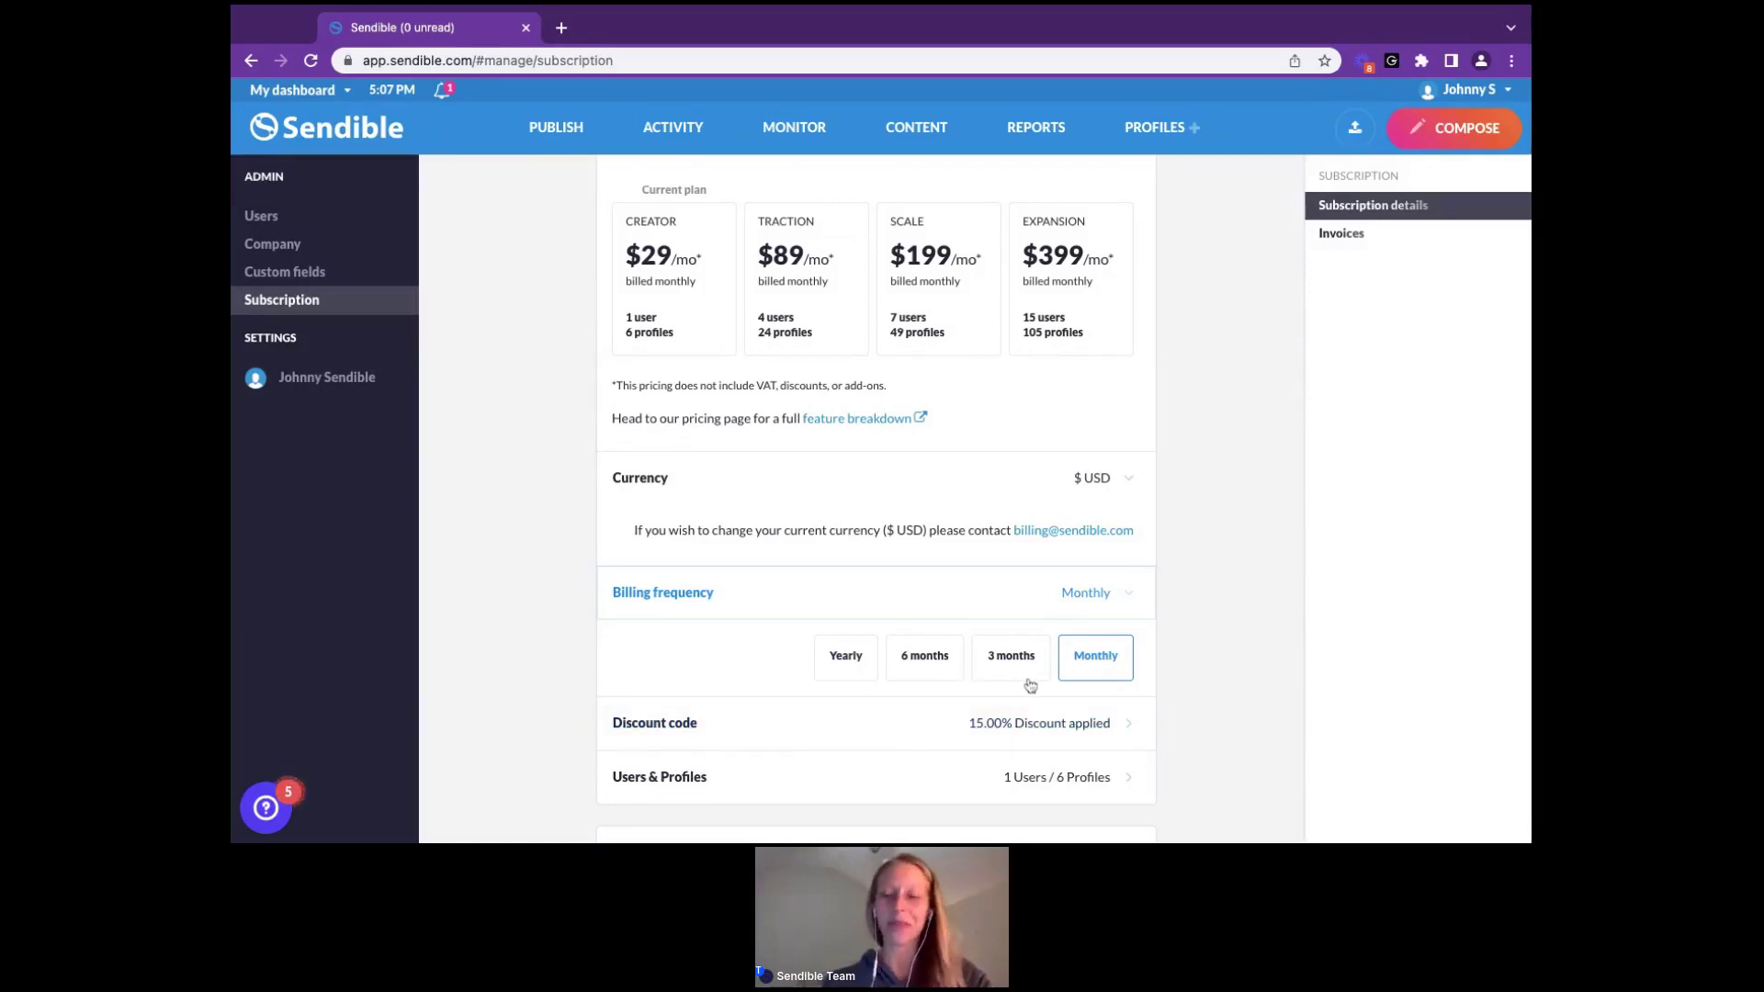
scroll(1031, 686, "down", 2)
scroll(1031, 686, "down", 1)
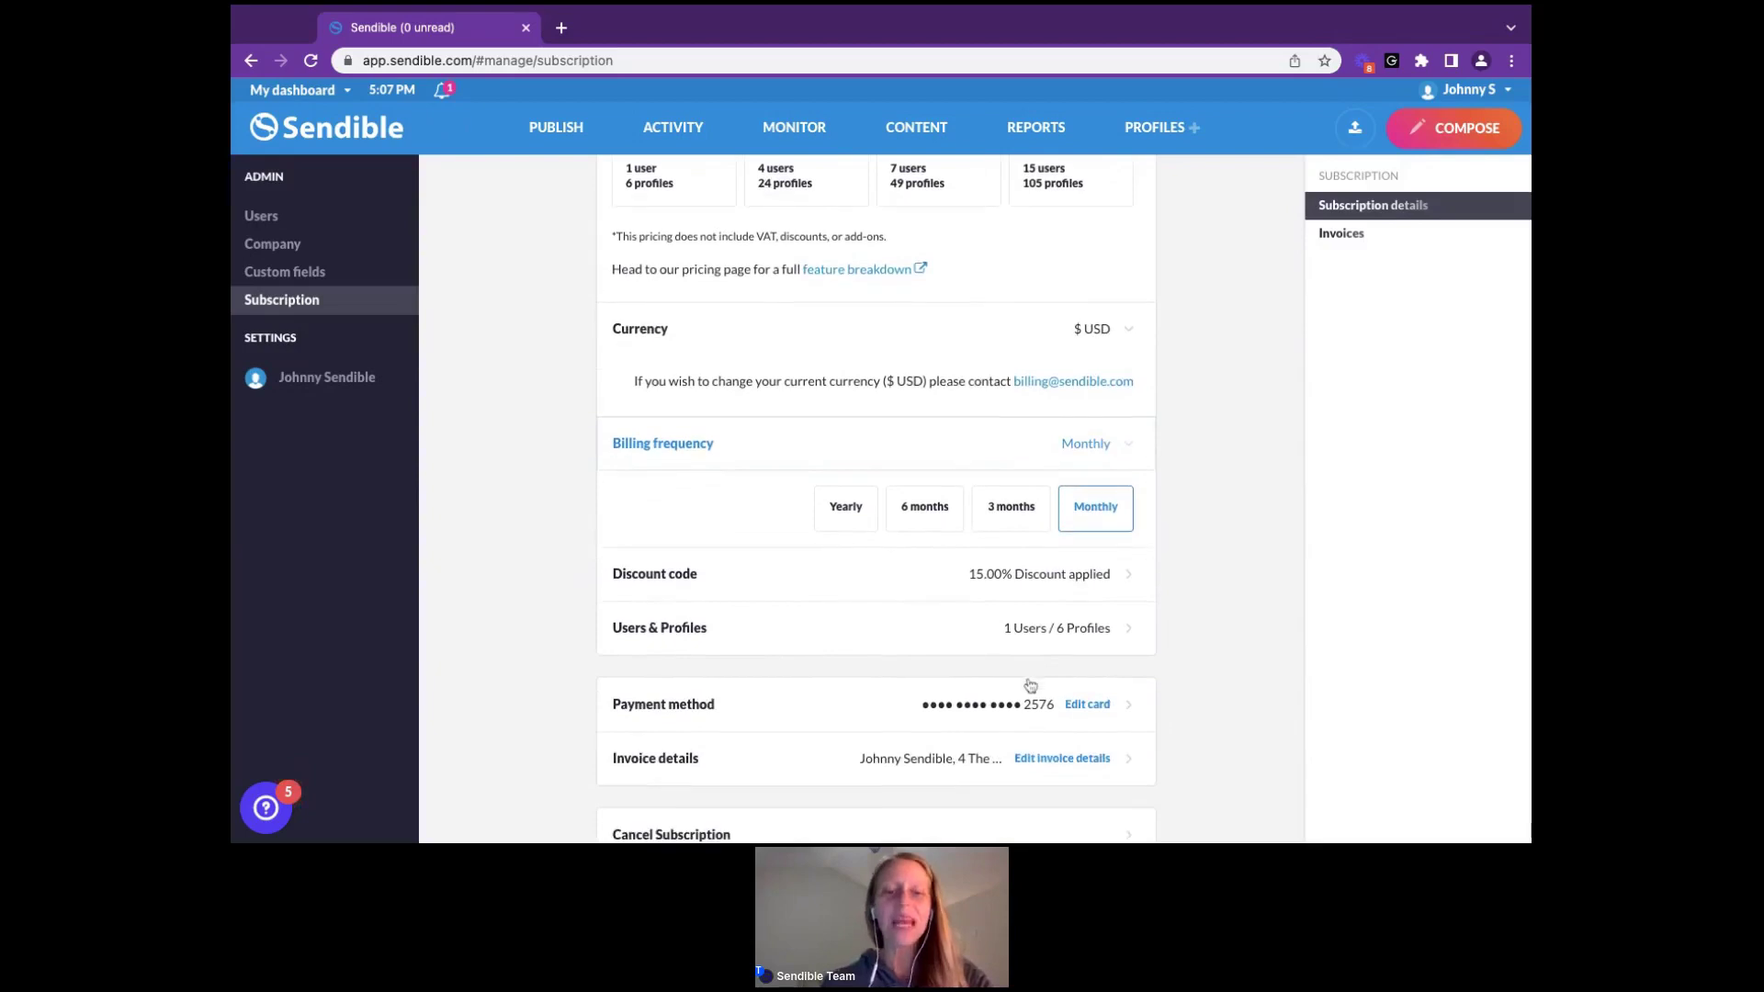
scroll(1031, 683, "down", 1)
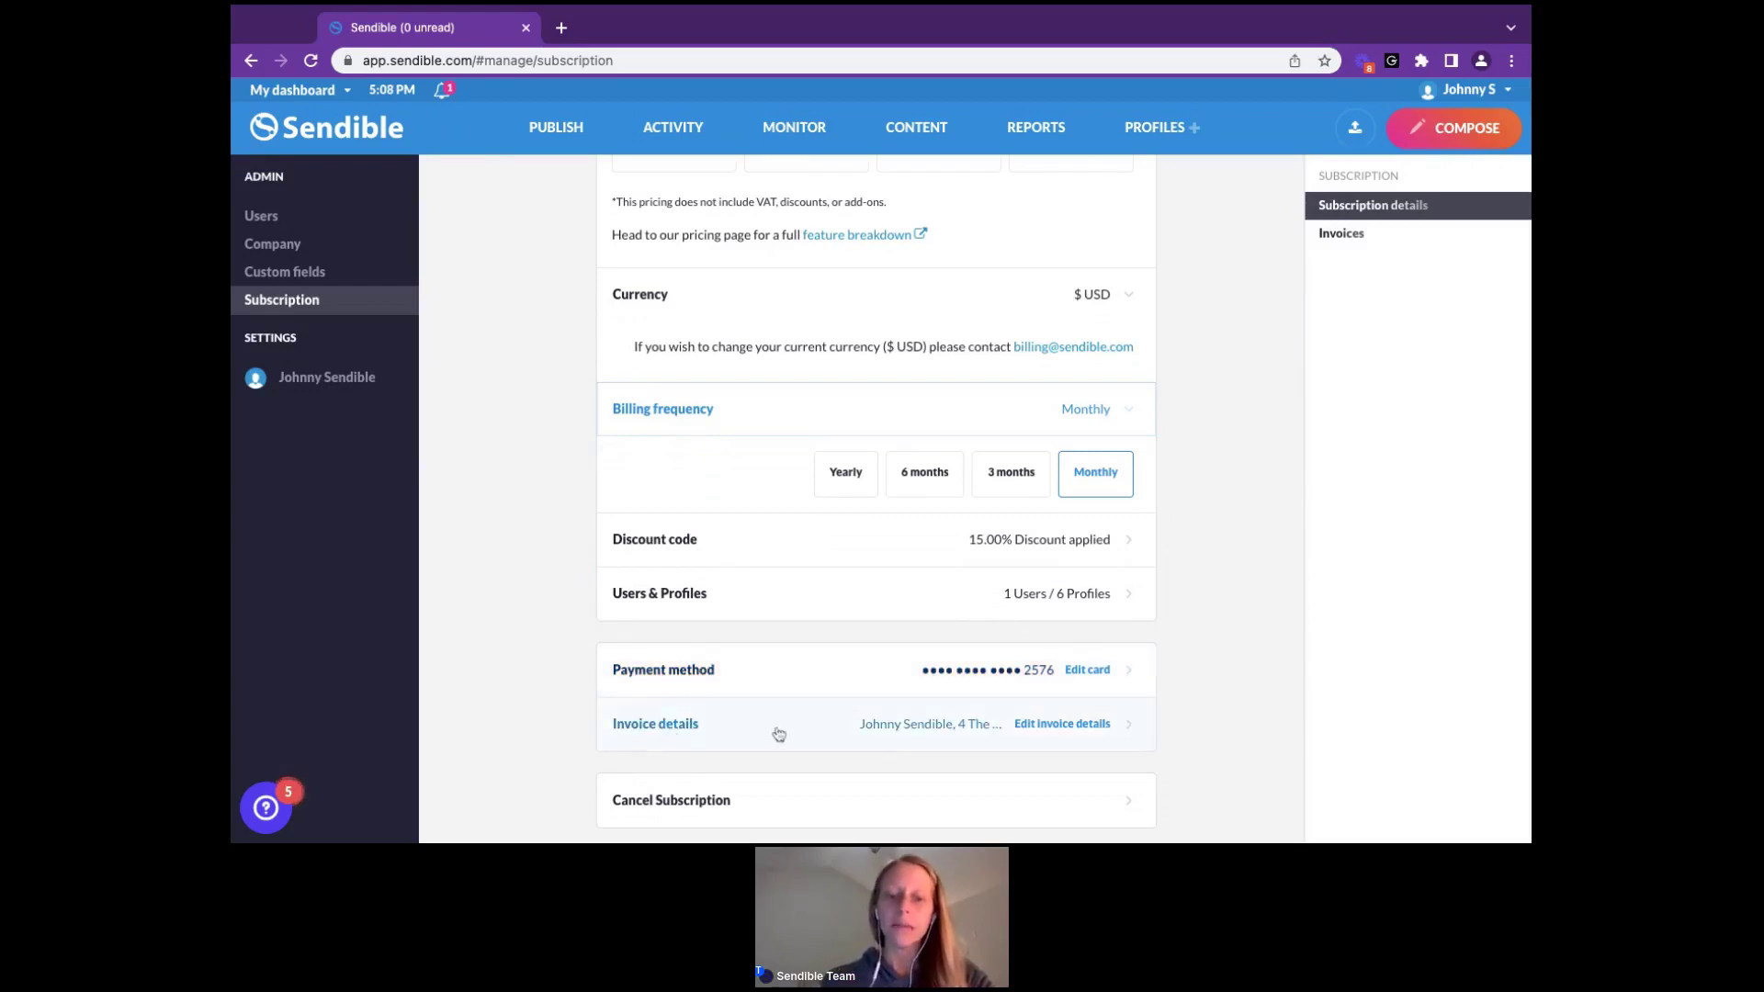
Review the invoice details form's name, address, city, postcode, country and tax ID fields
left_click(1082, 723)
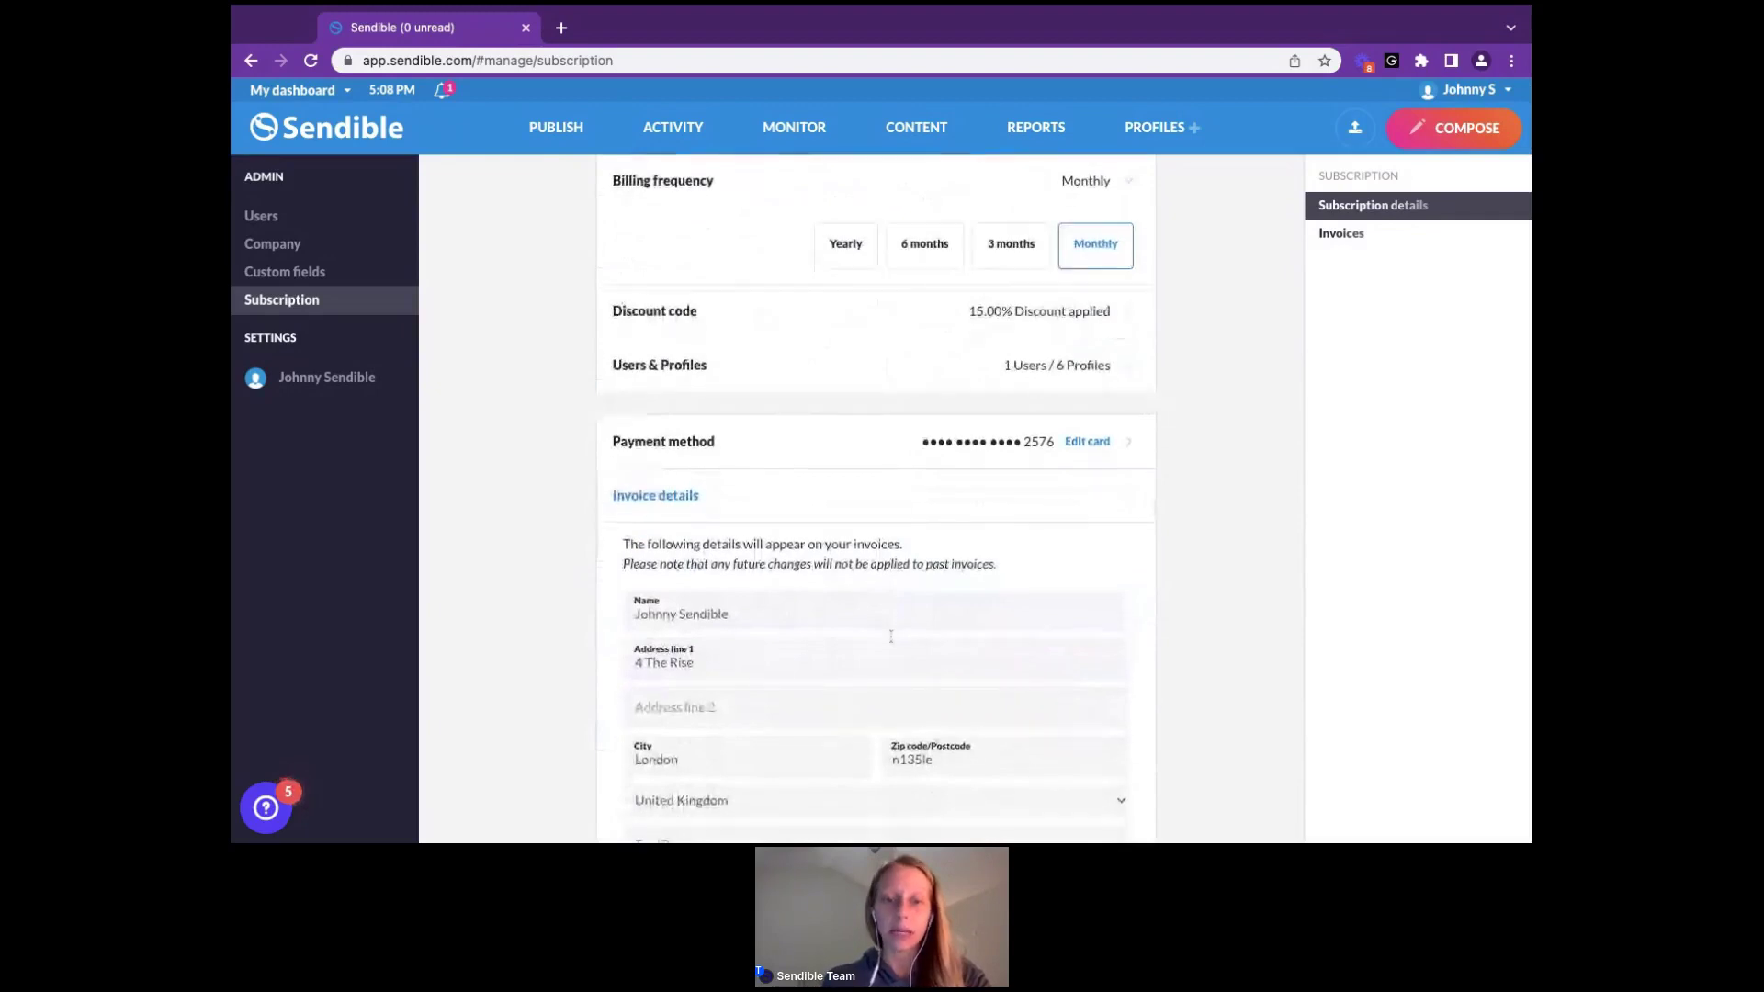
scroll(891, 637, "down", 1)
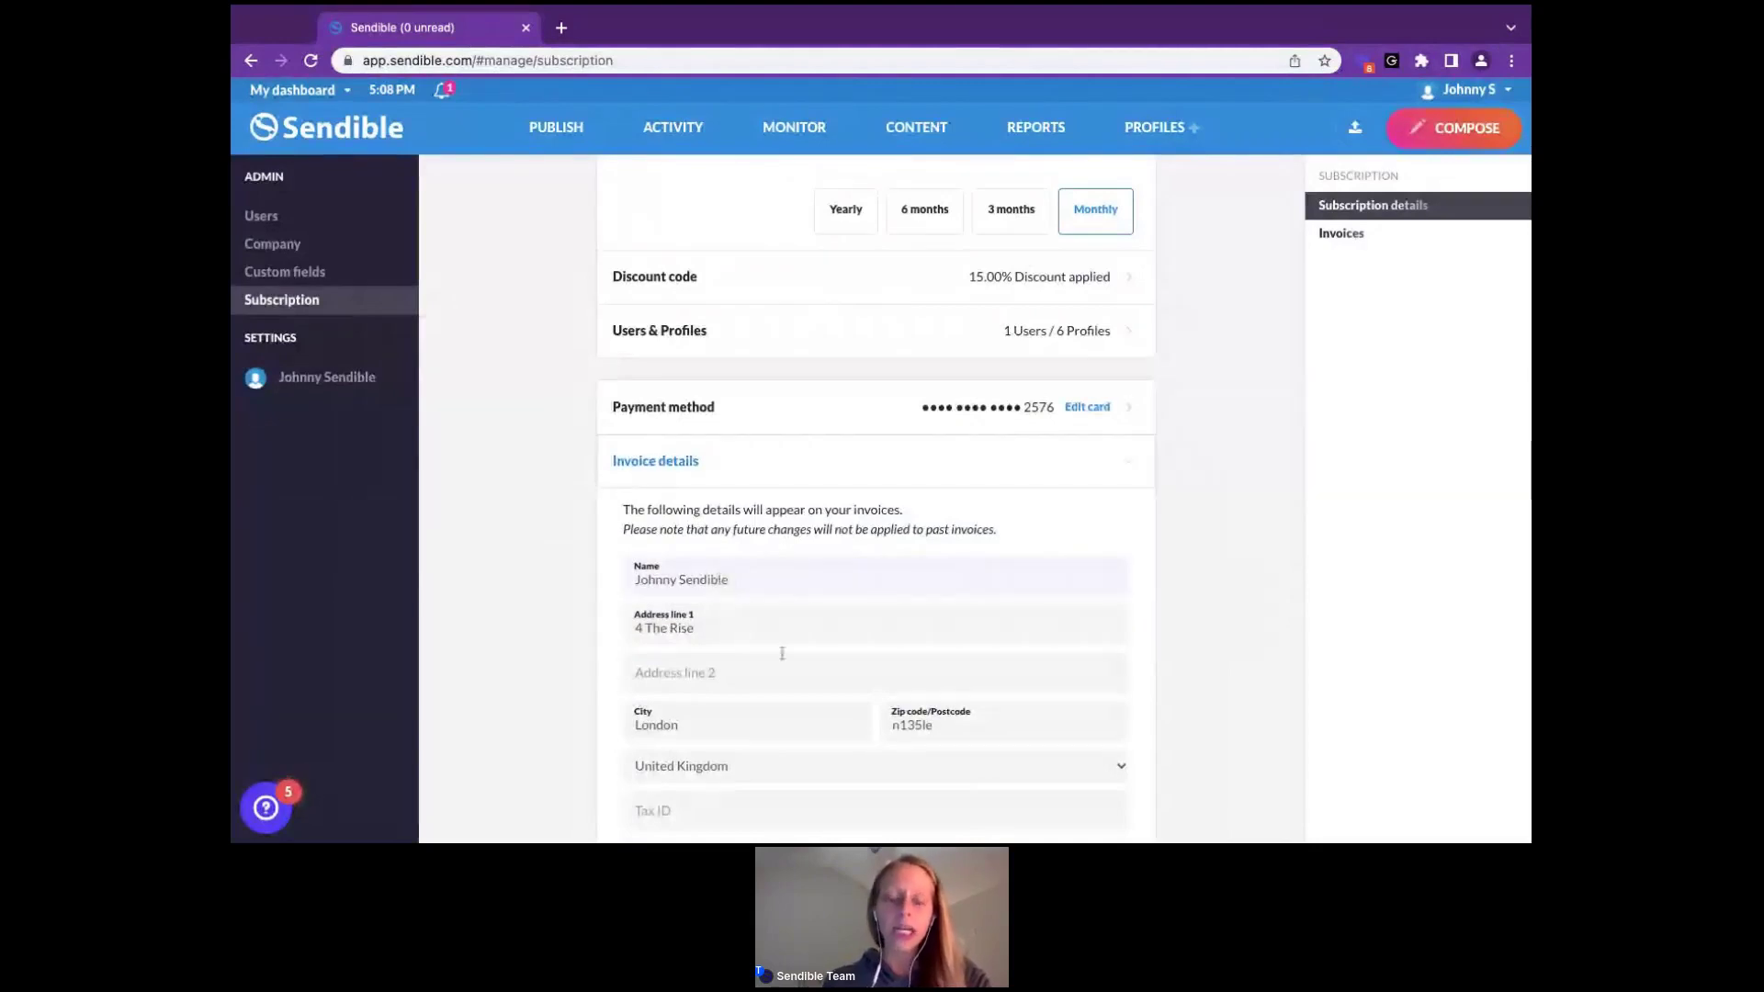
scroll(715, 640, "down", 2)
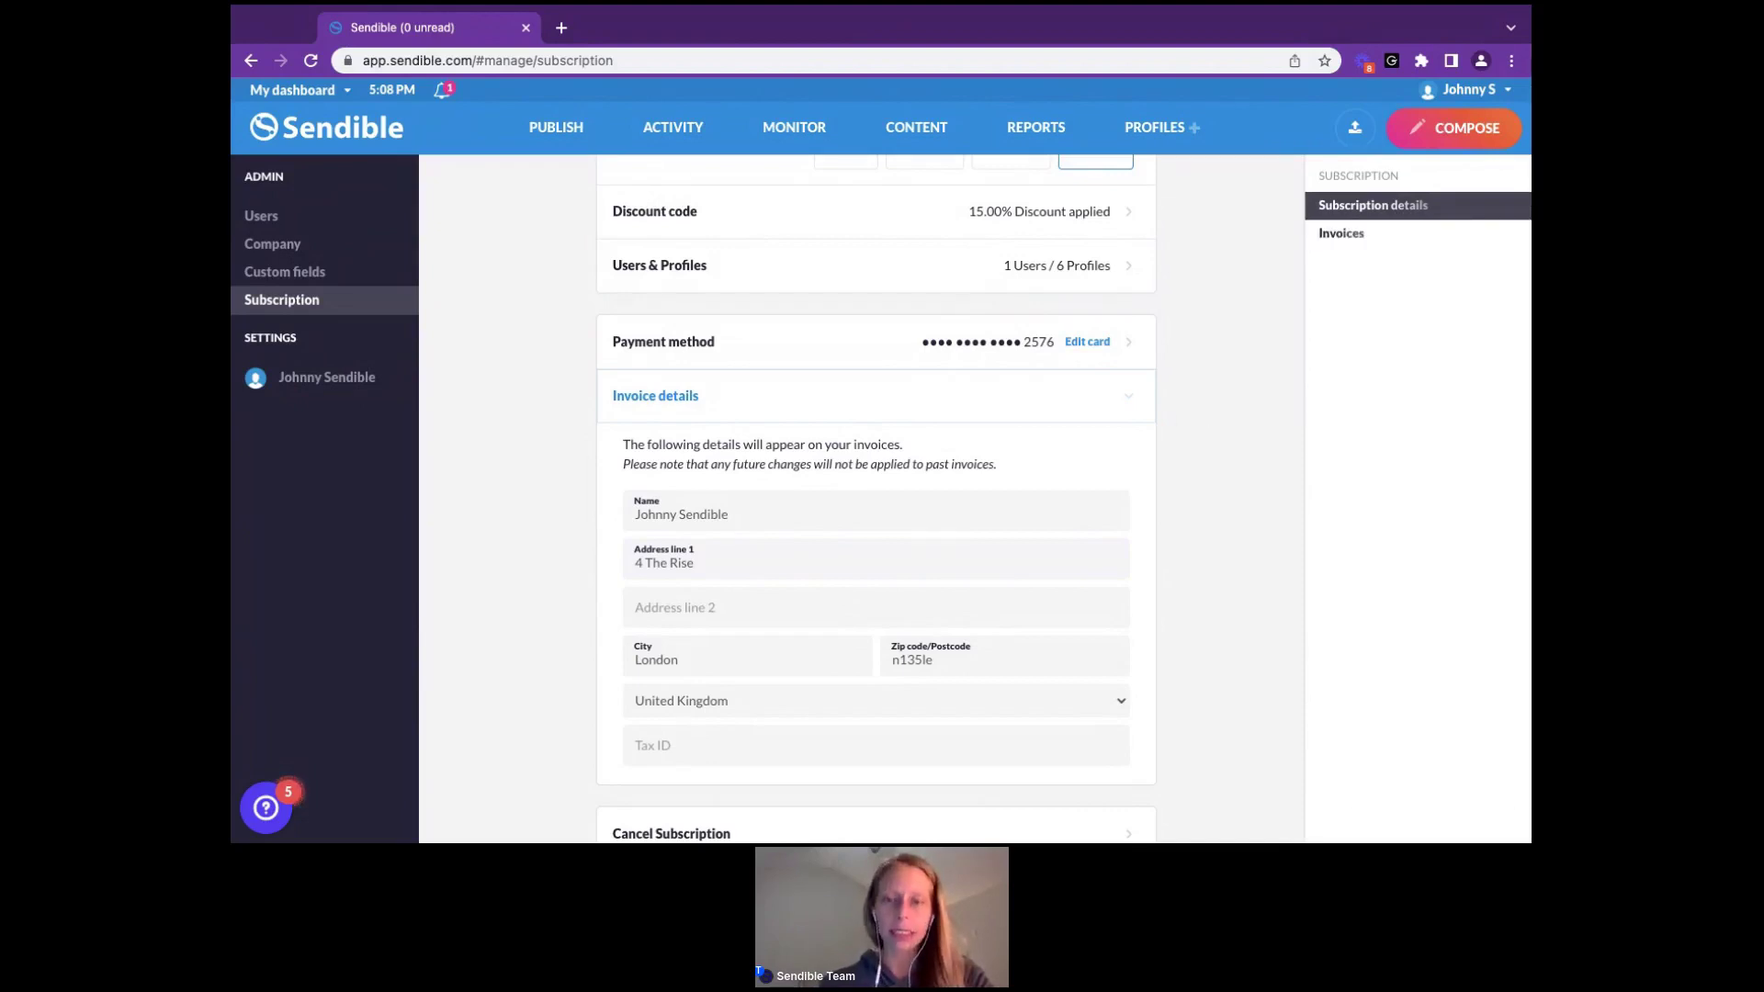
scroll(1200, 427, "up", 5)
scroll(877, 500, "up", 4)
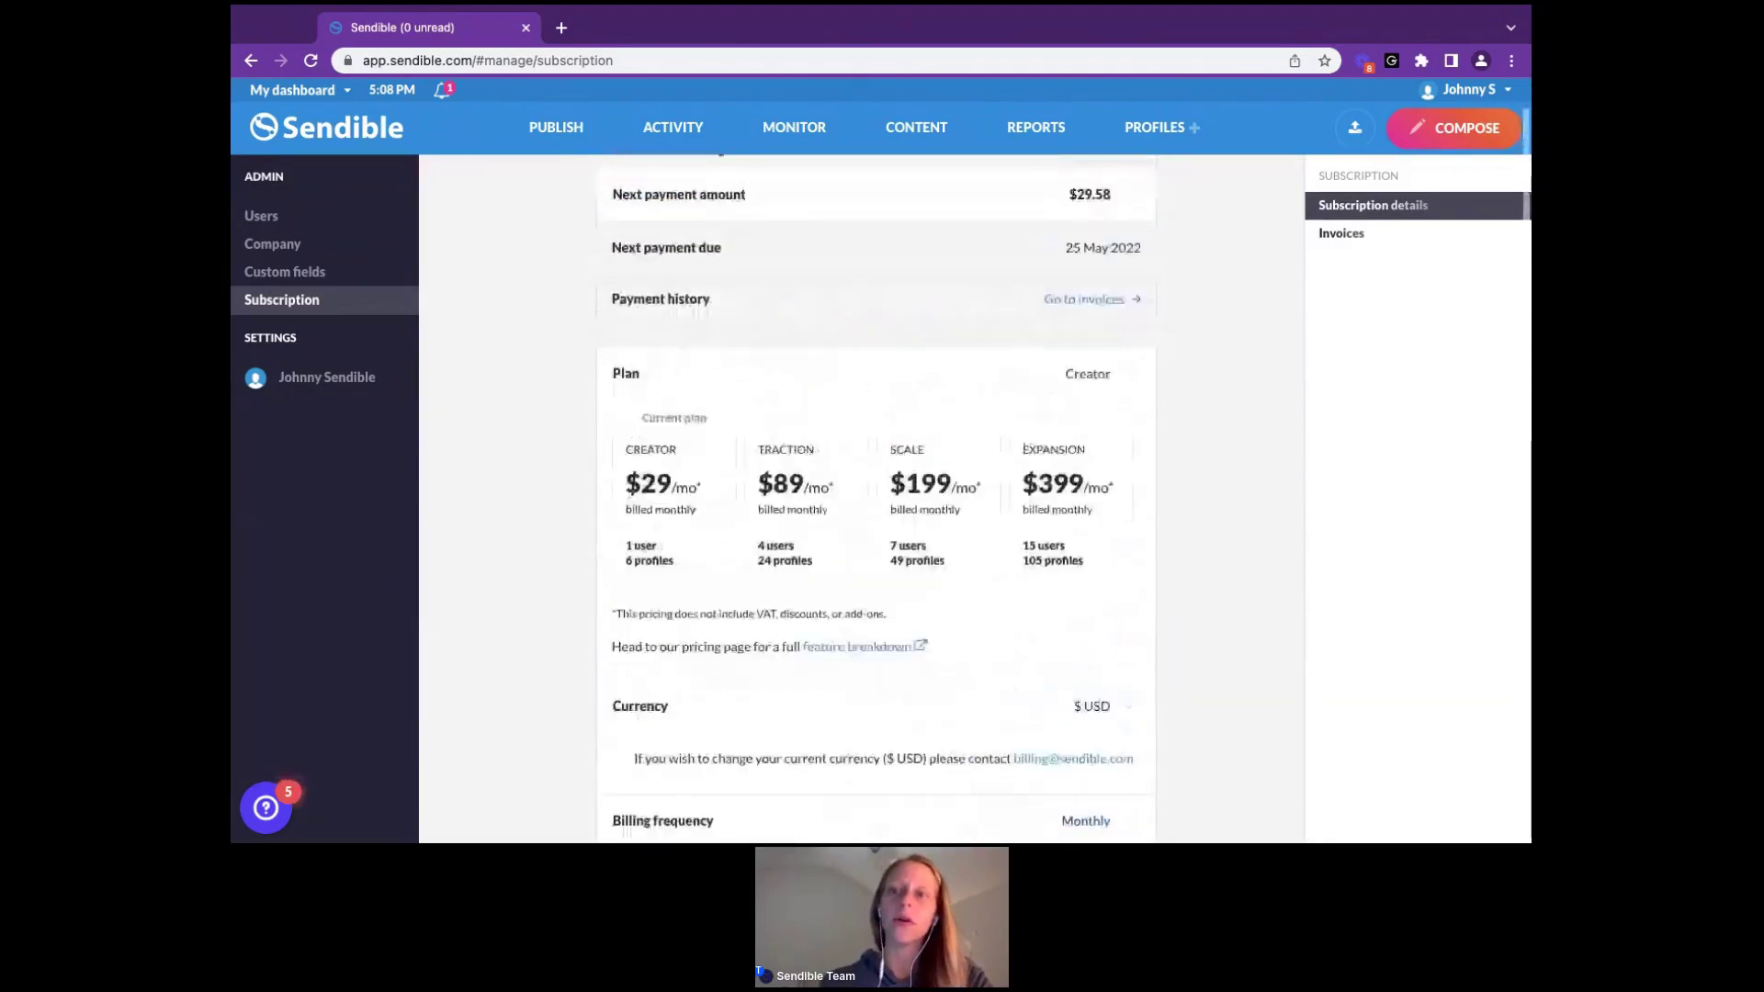
scroll(1106, 373, "up", 1)
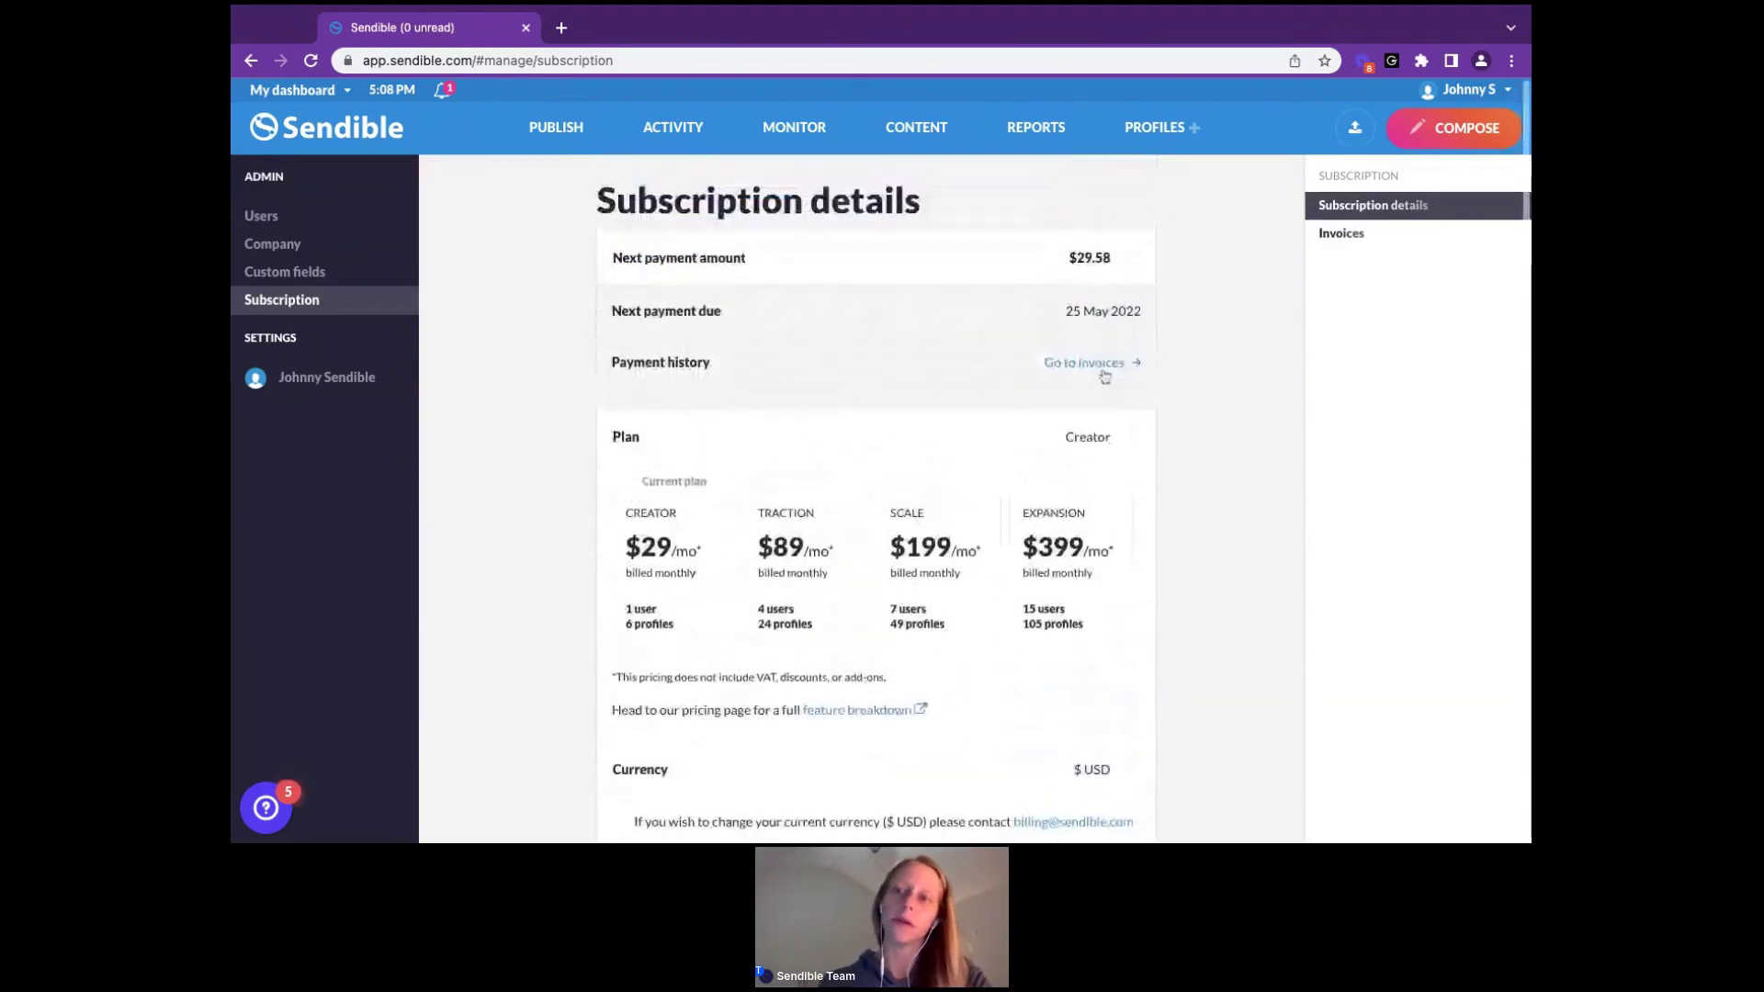
On the Invoices page, replace the invoice e-mail address with a new one, then clear the field
left_click(1351, 235)
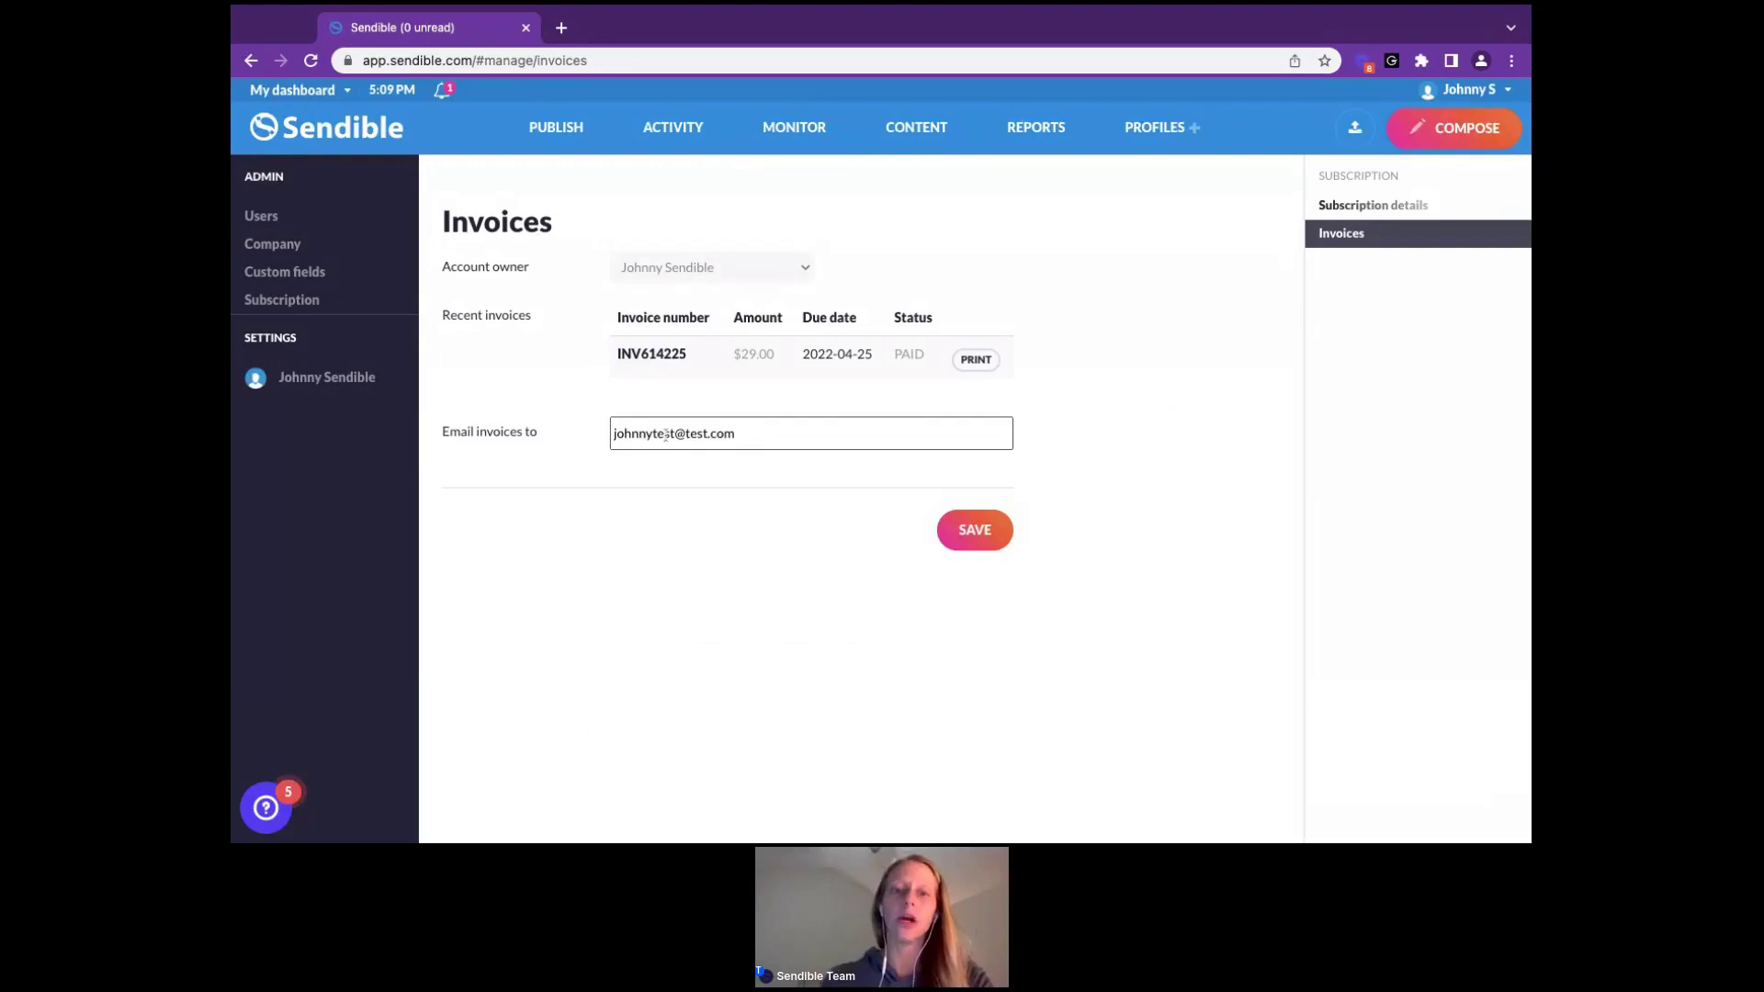
triple_click(666, 434)
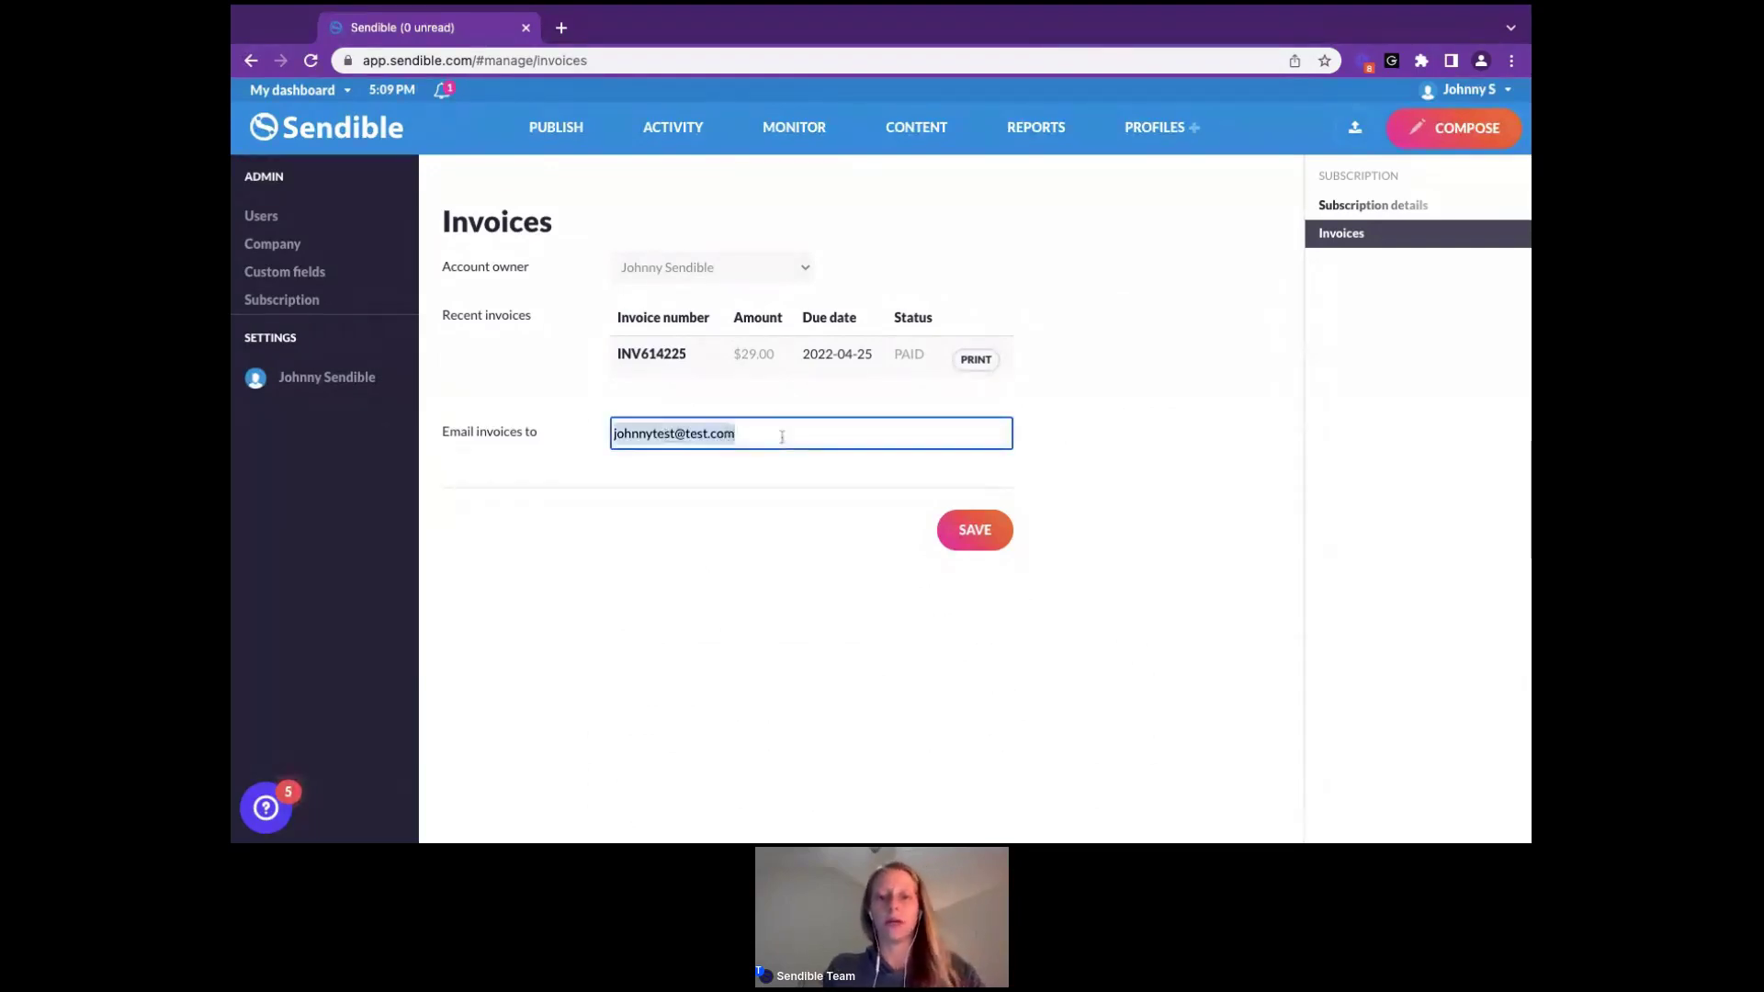
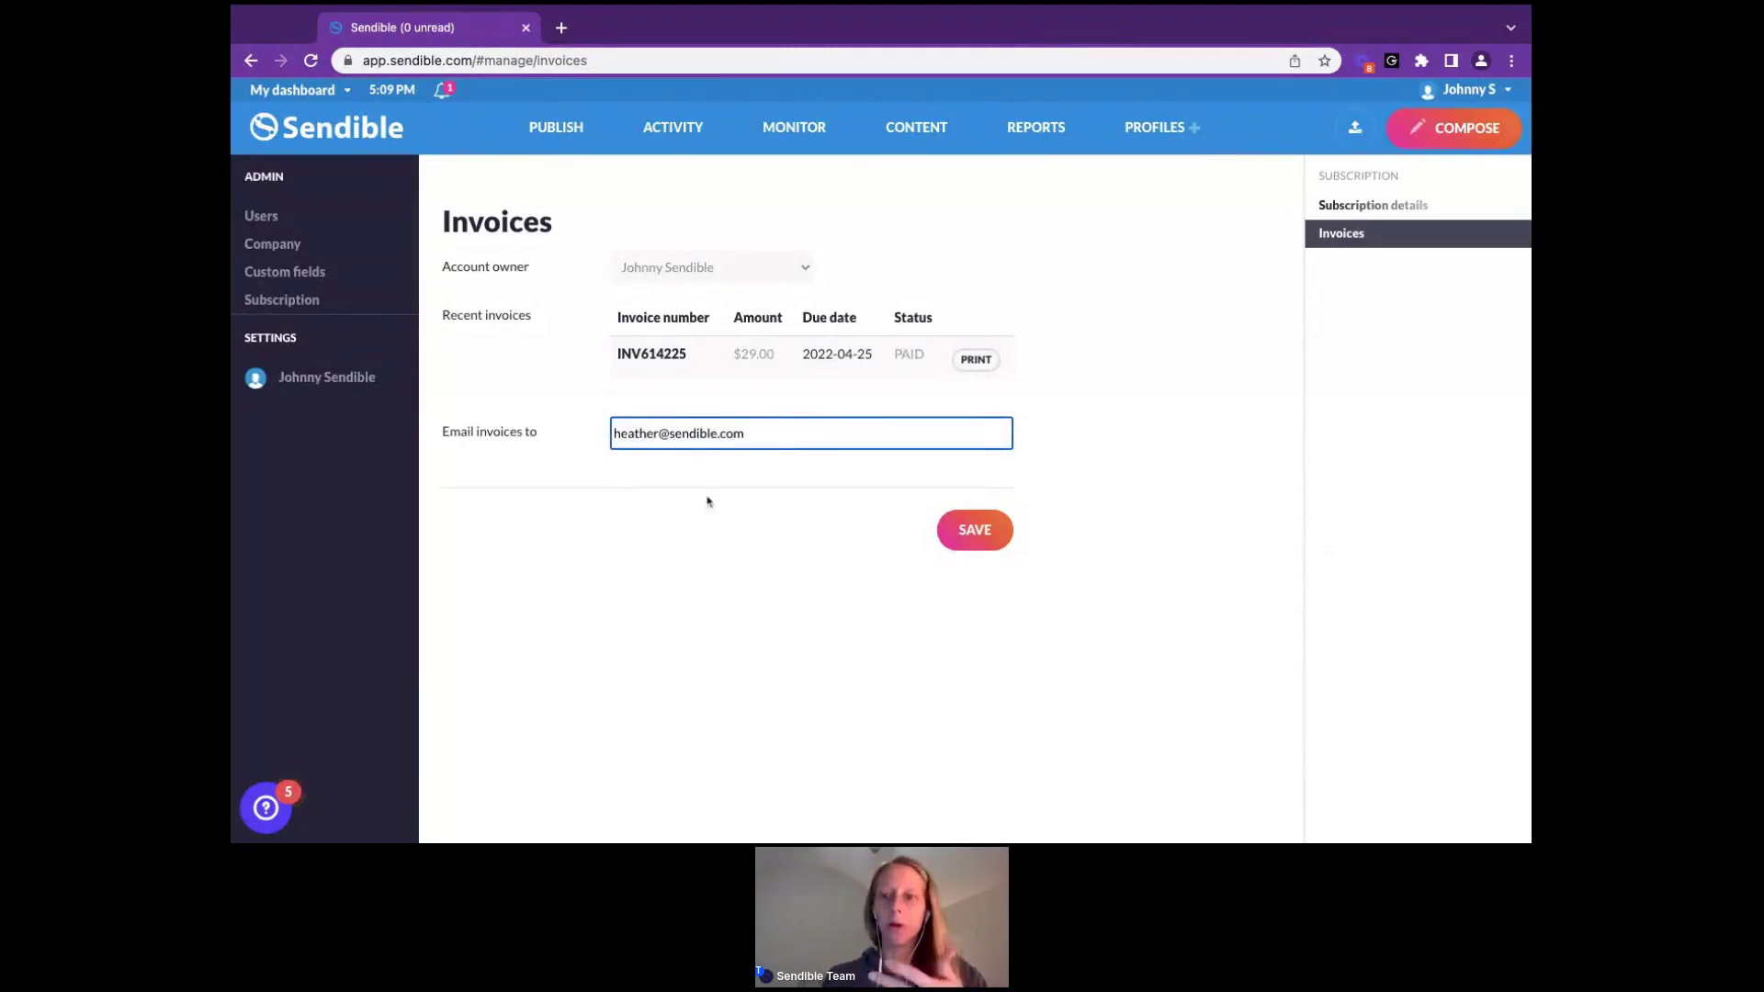
triple_click(780, 429)
key("BackSpace")
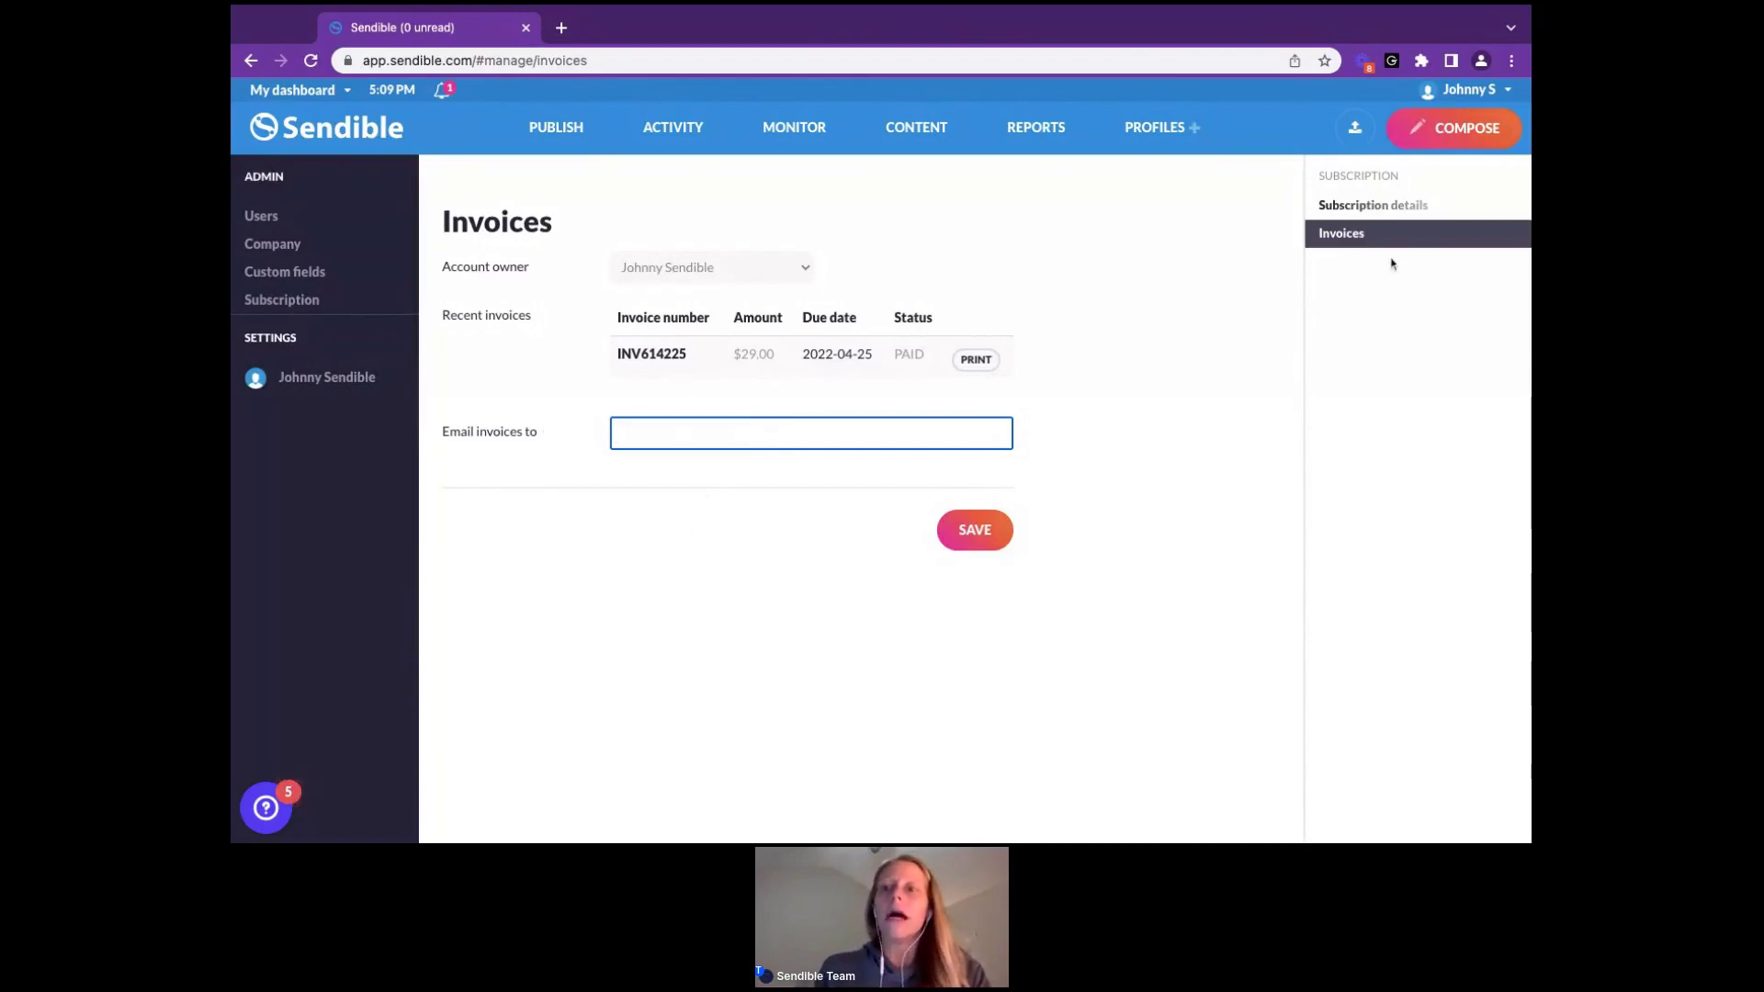
Return to Subscription details and expand the plan cards with their prices
left_click(1369, 213)
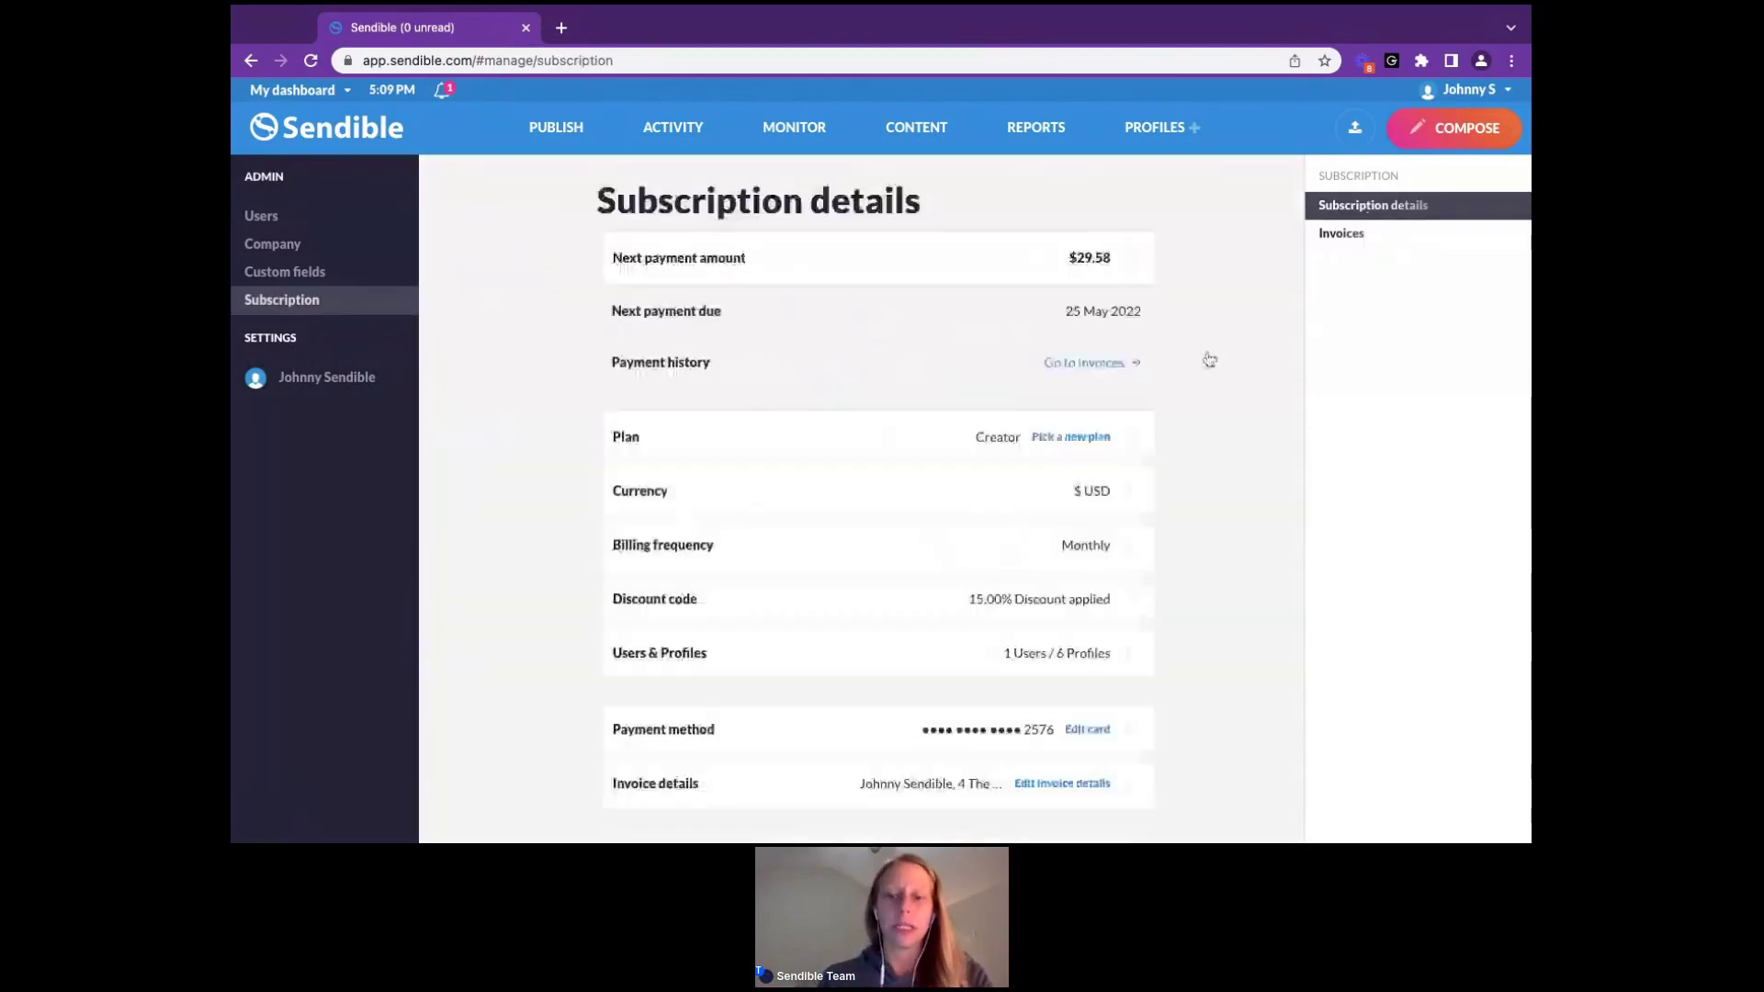
scroll(1209, 359, "down", 2)
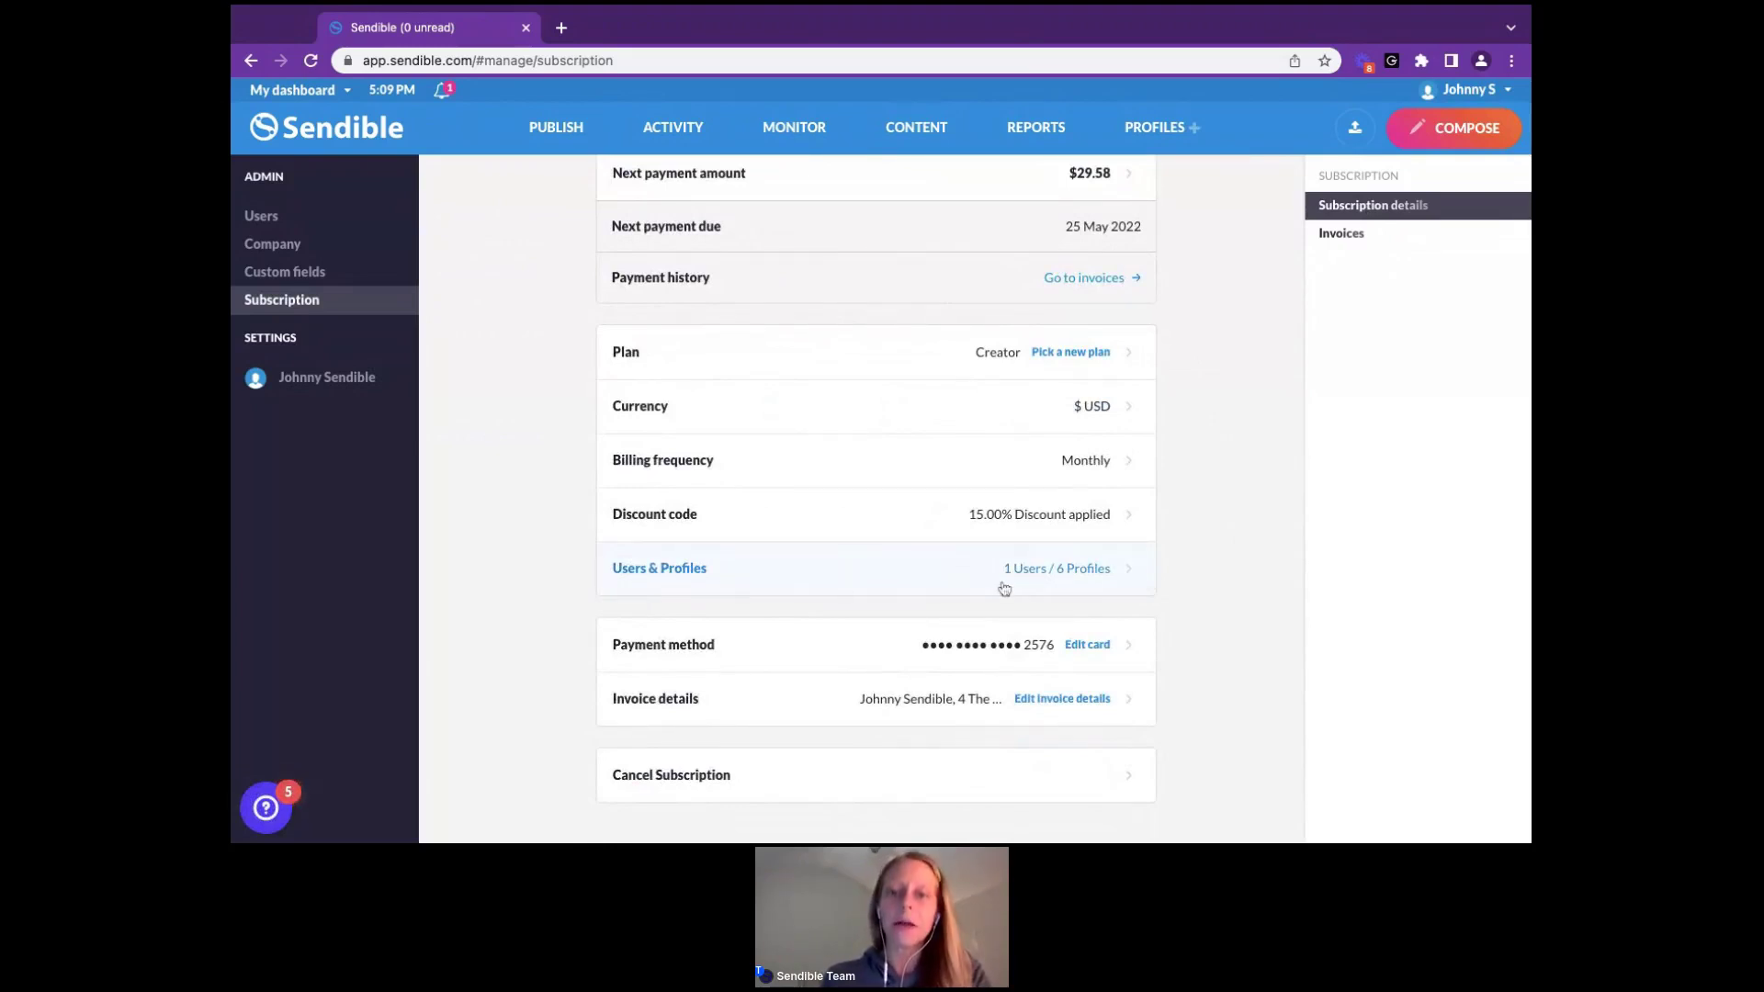
left_click(1016, 359)
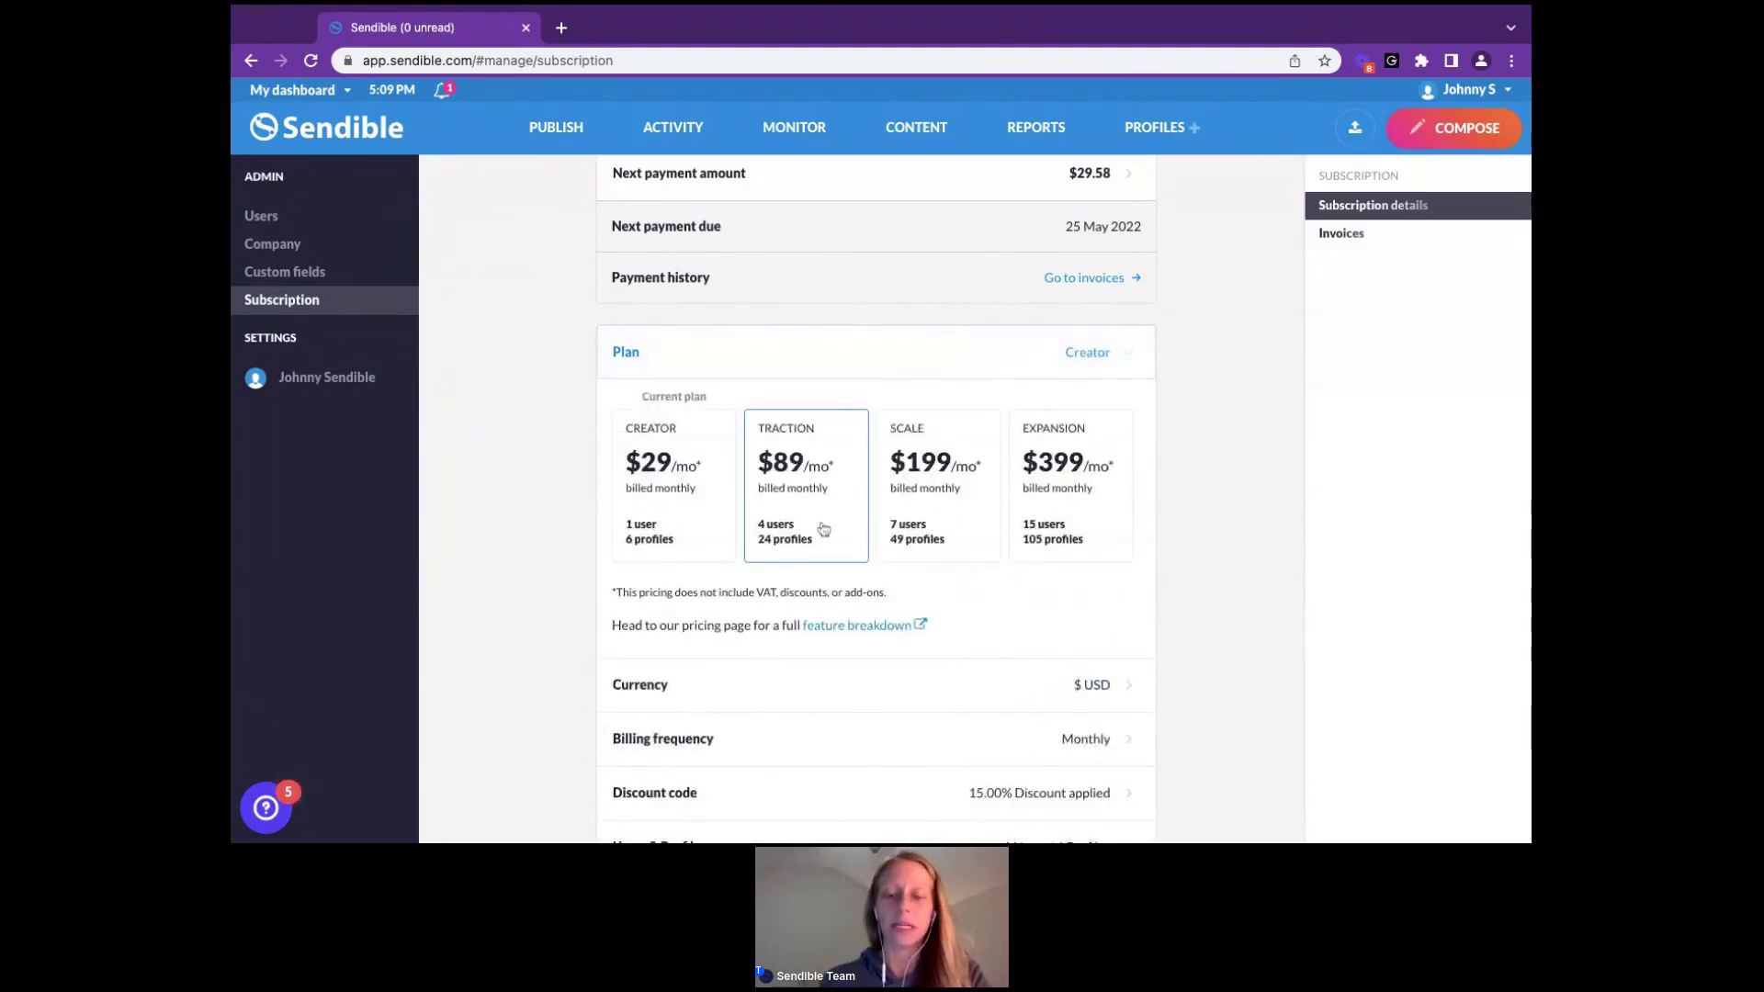
scroll(823, 529, "down", 3)
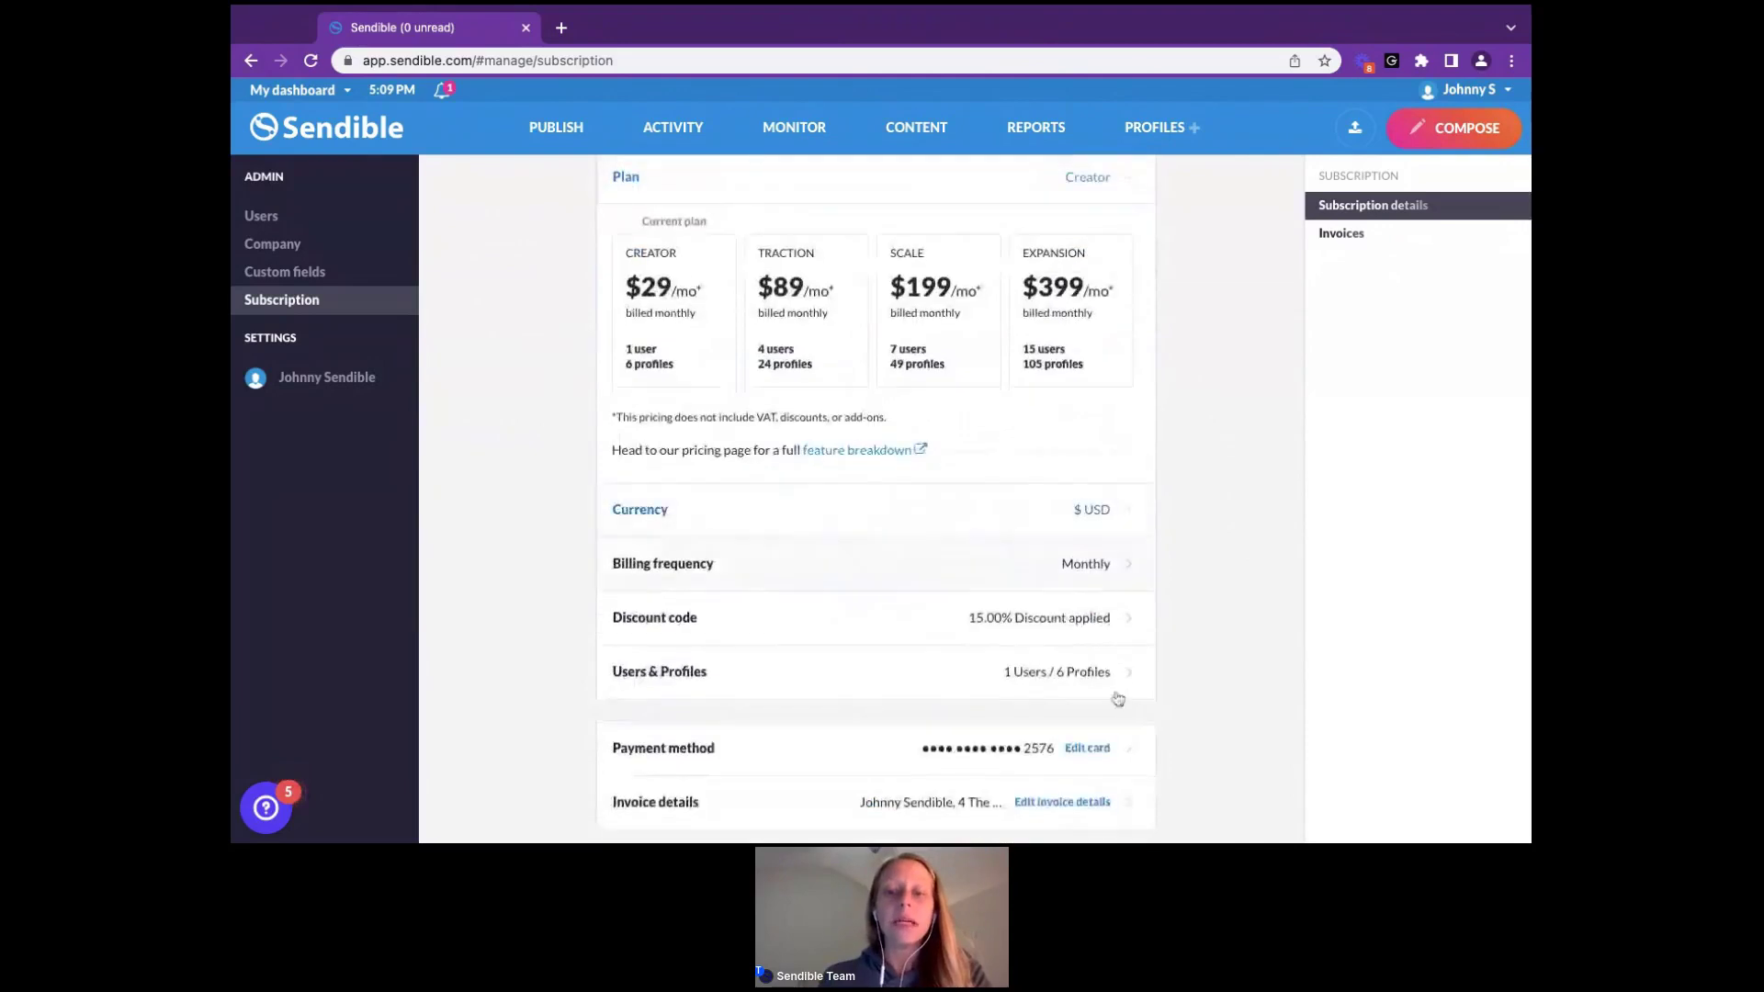
Expand Users & Profiles: 1 active user, 1 profile added, 5 available
left_click(1125, 679)
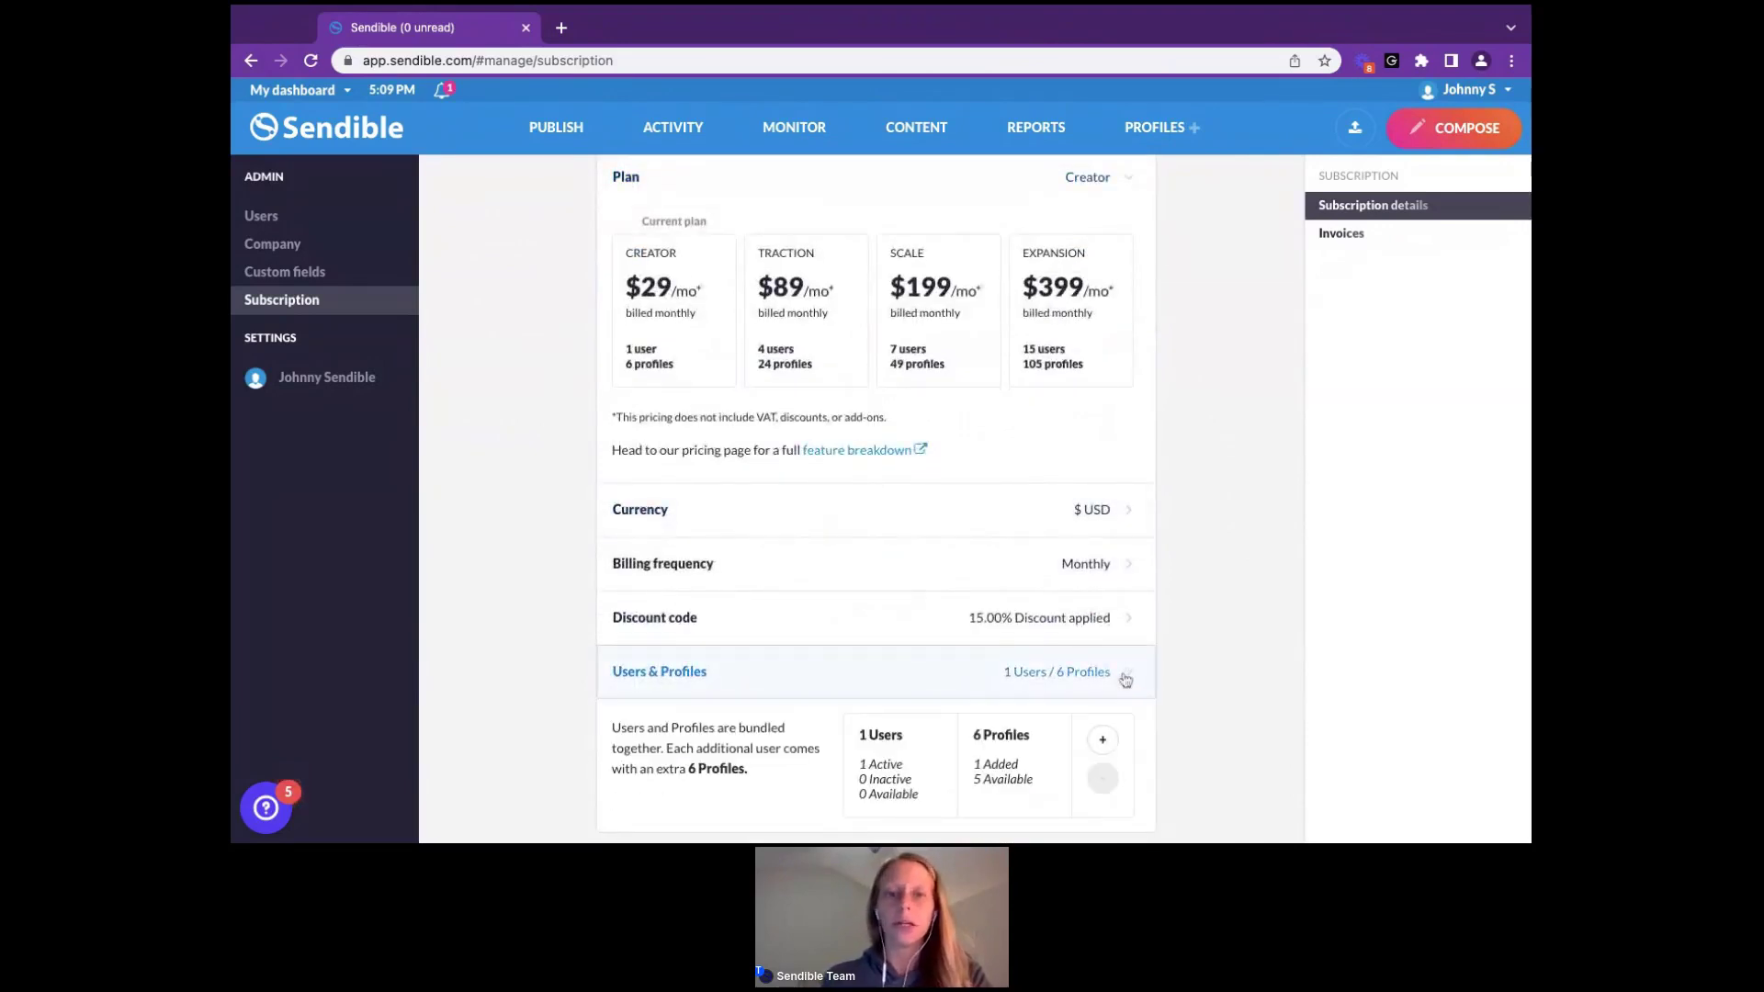
scroll(876, 499, "down", 1)
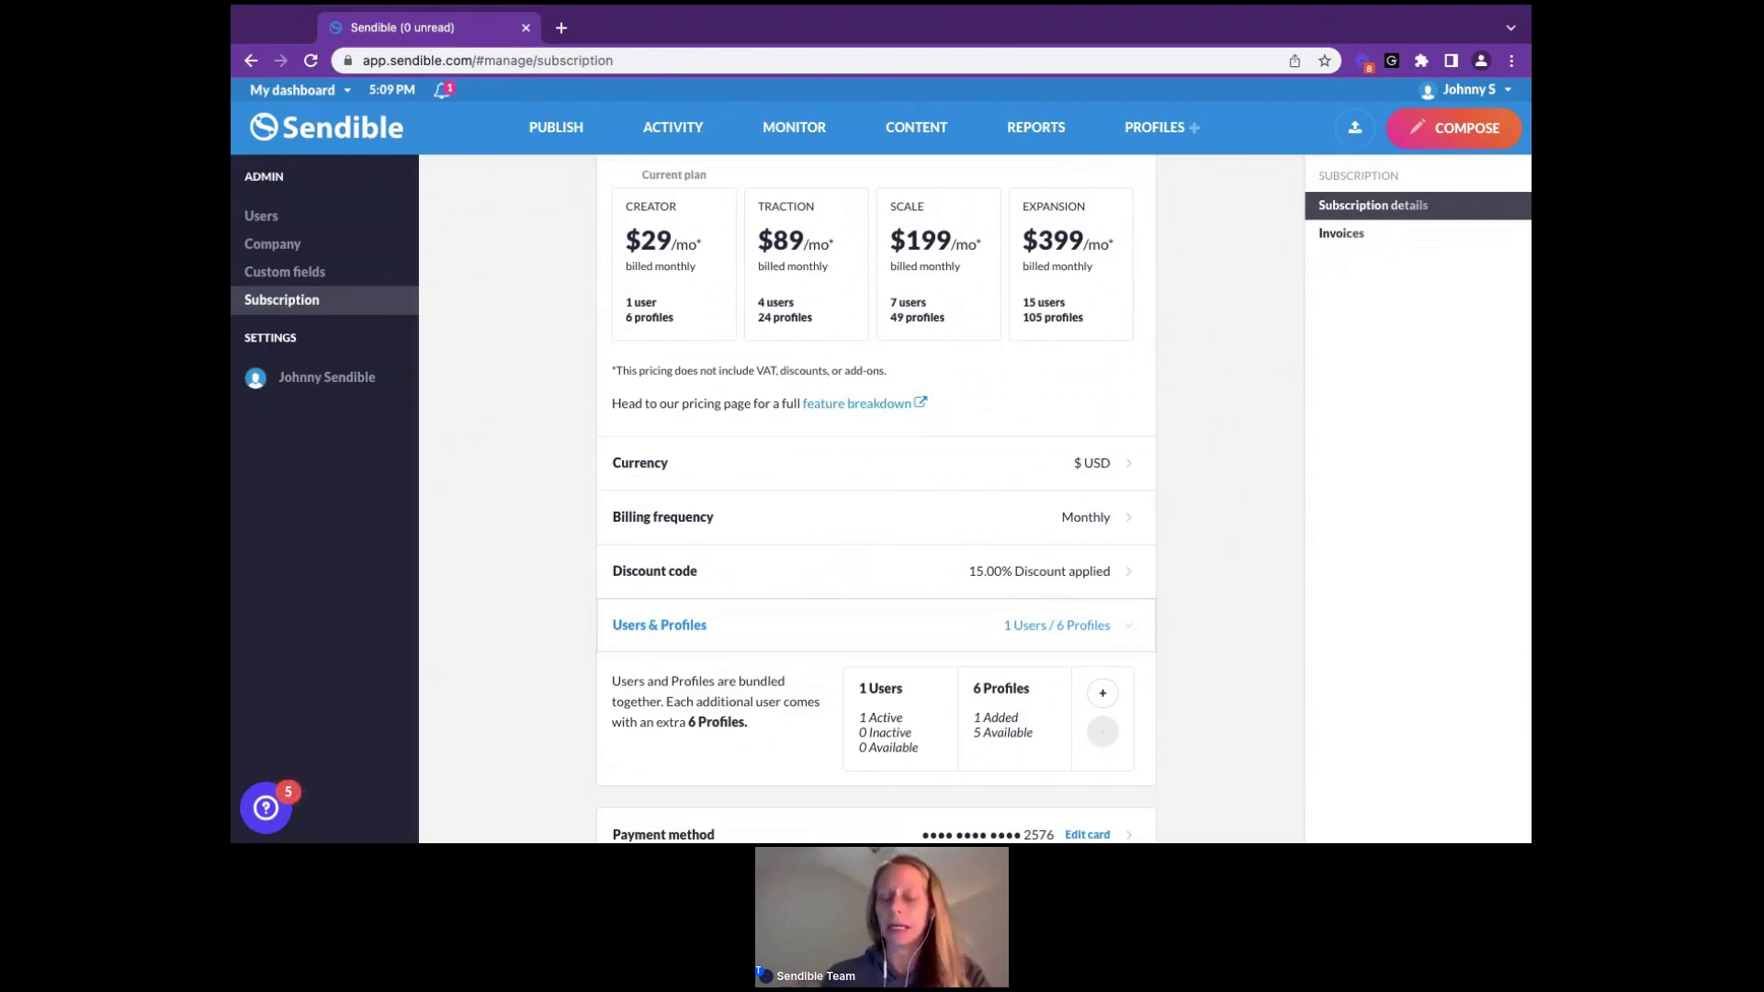
scroll(1034, 589, "down", 1)
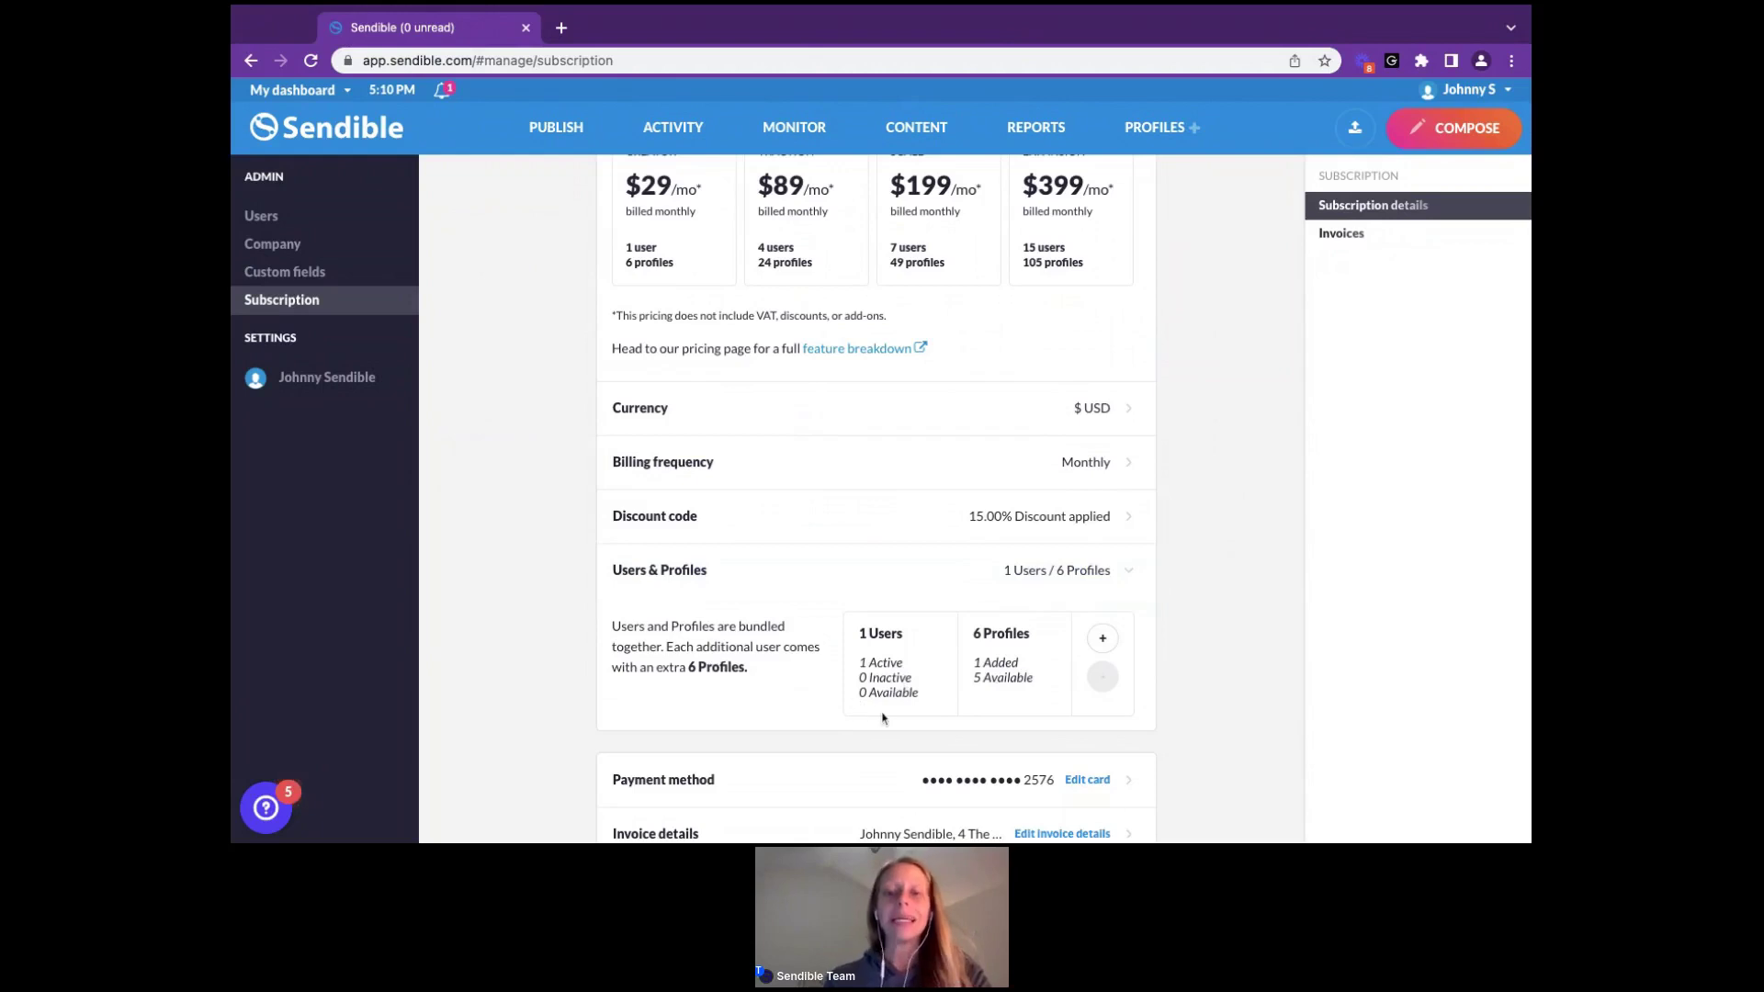
Add a second user, review its prorated charge, then discard the change
left_click(1105, 641)
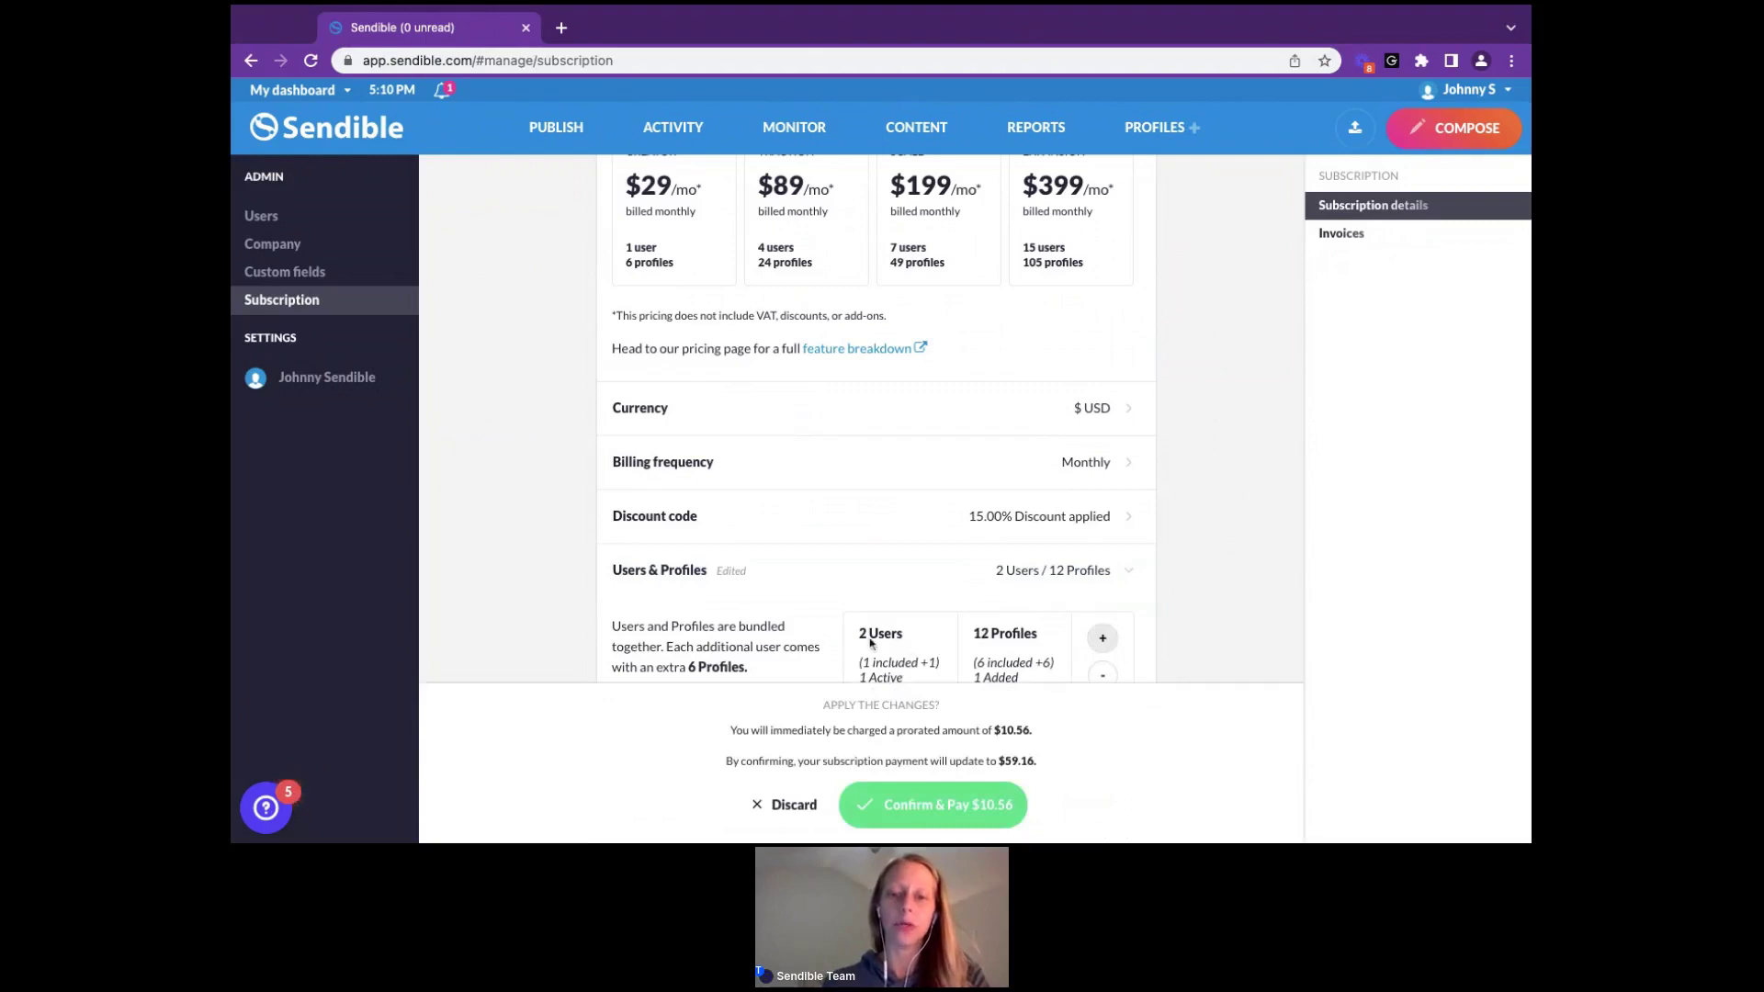
triple_click(724, 734)
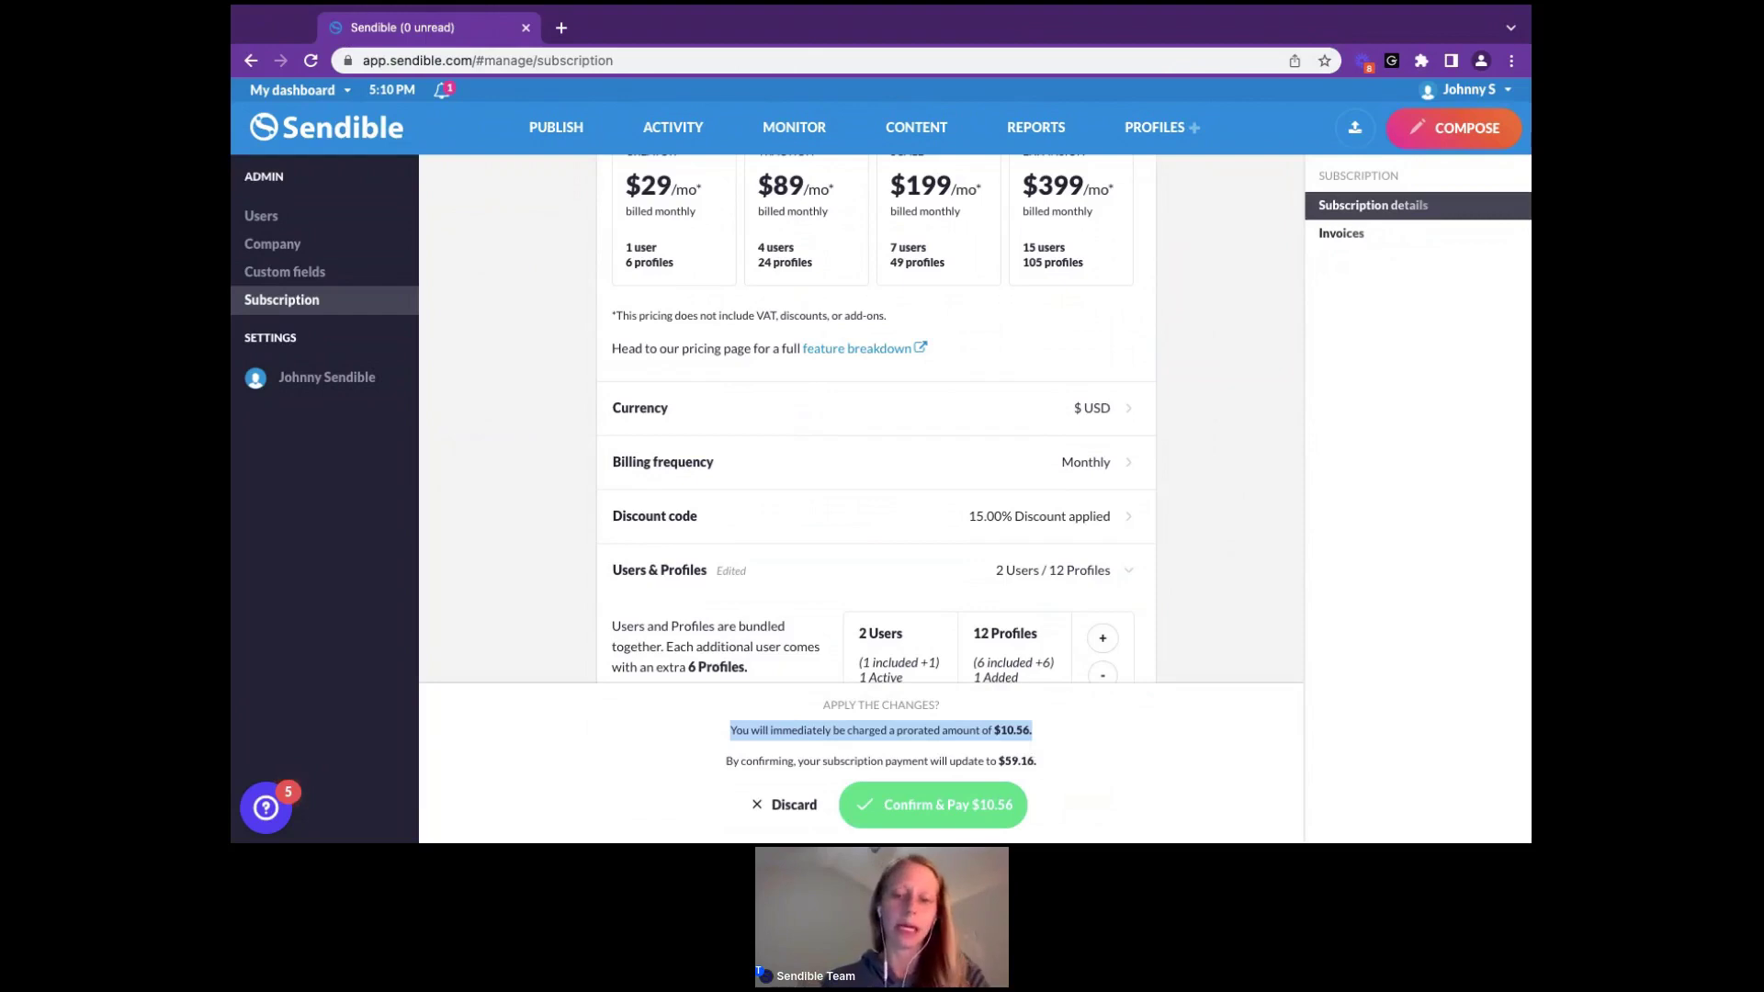
left_click(798, 806)
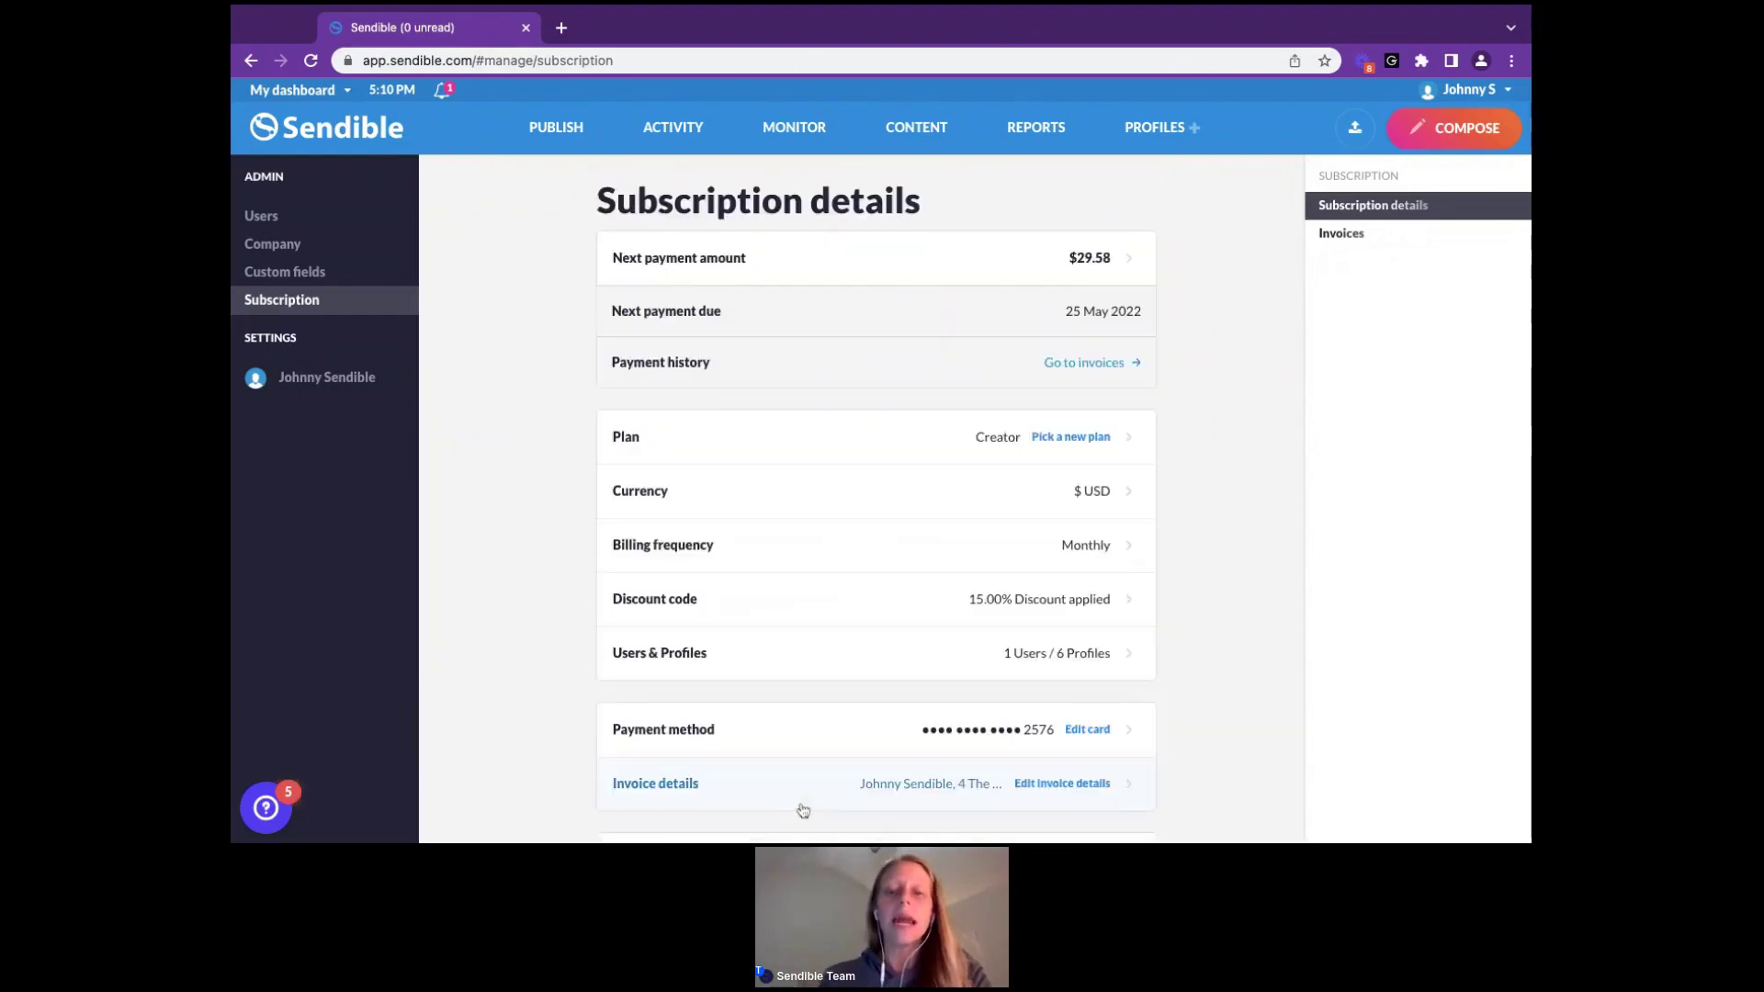
Preview adding a user once more and discard it, keeping 1 user / 6 profiles
left_click(1061, 665)
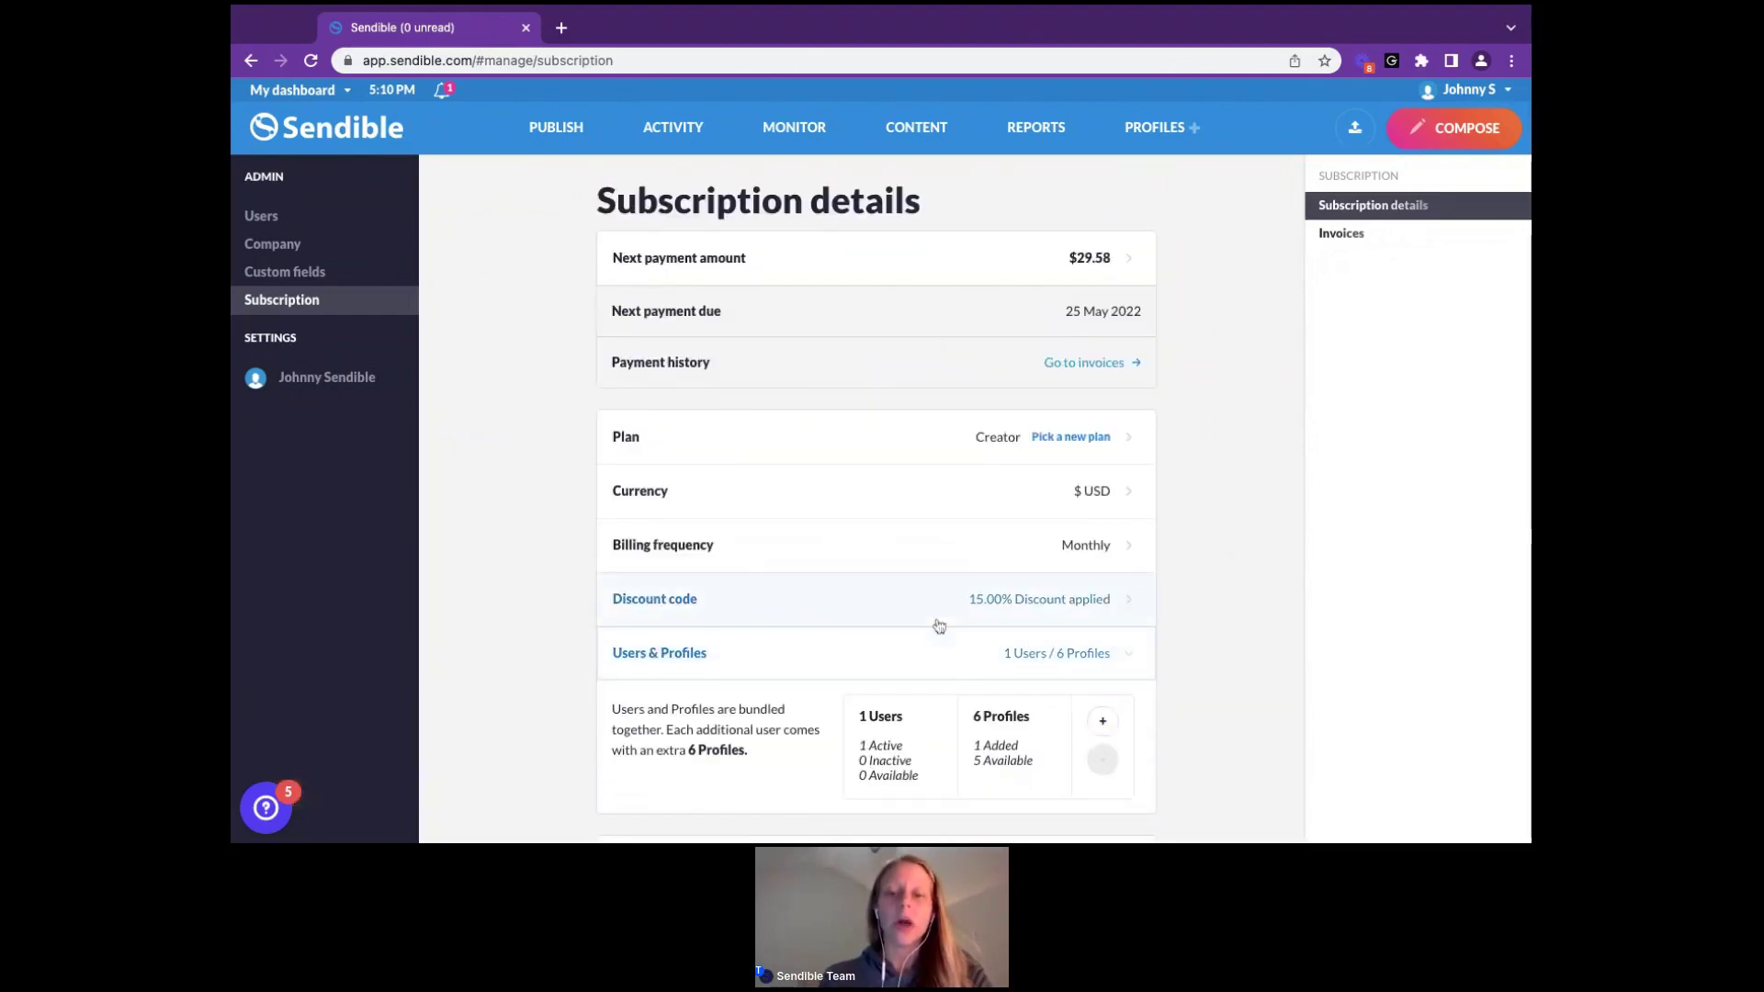
scroll(938, 622, "down", 1)
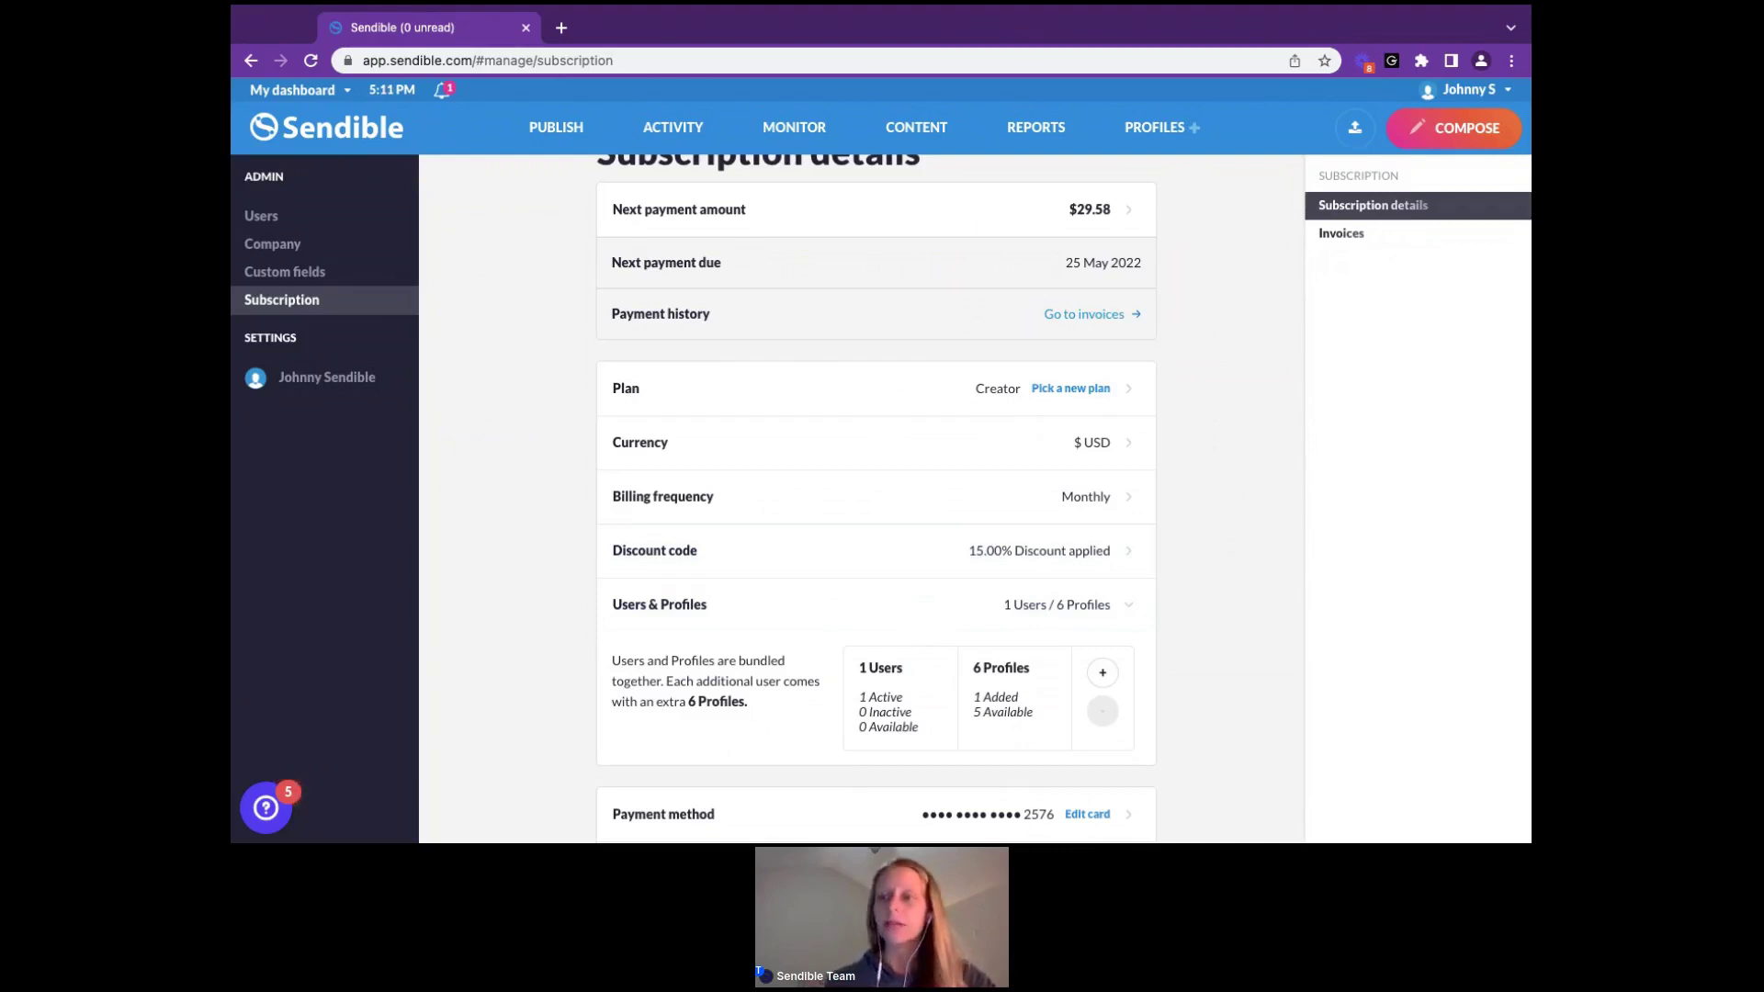
left_click(1103, 673)
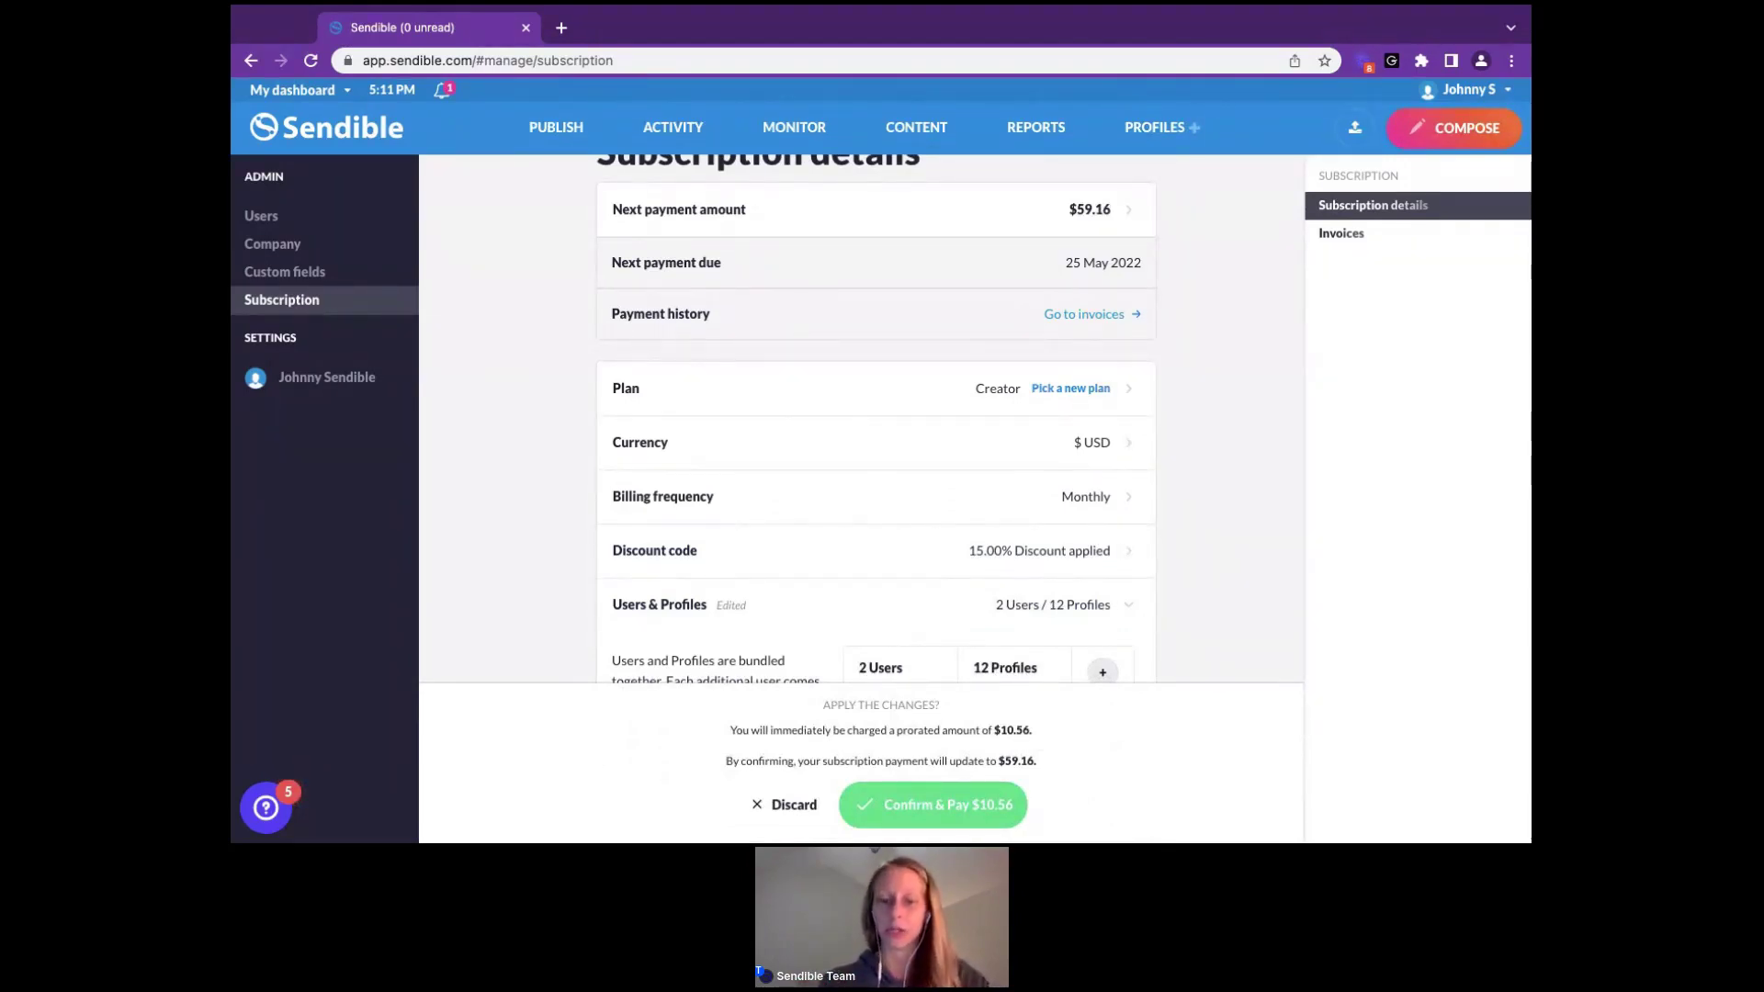
left_click(795, 806)
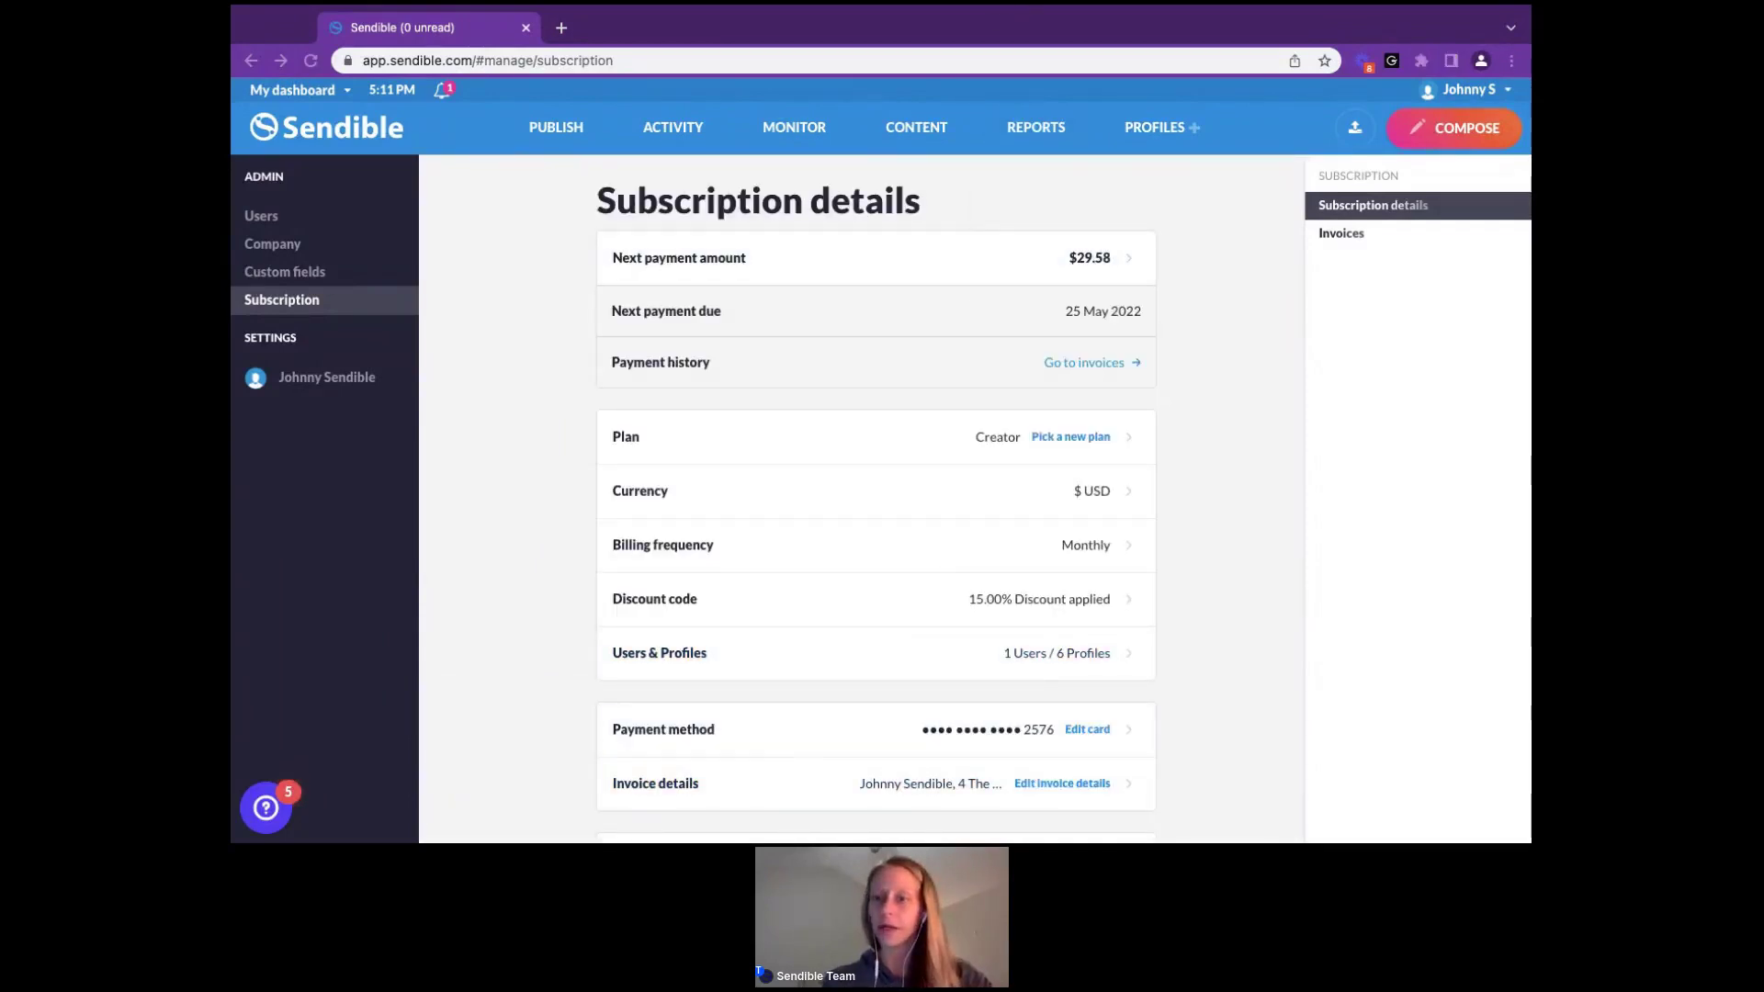
scroll(1074, 648, "down", 1)
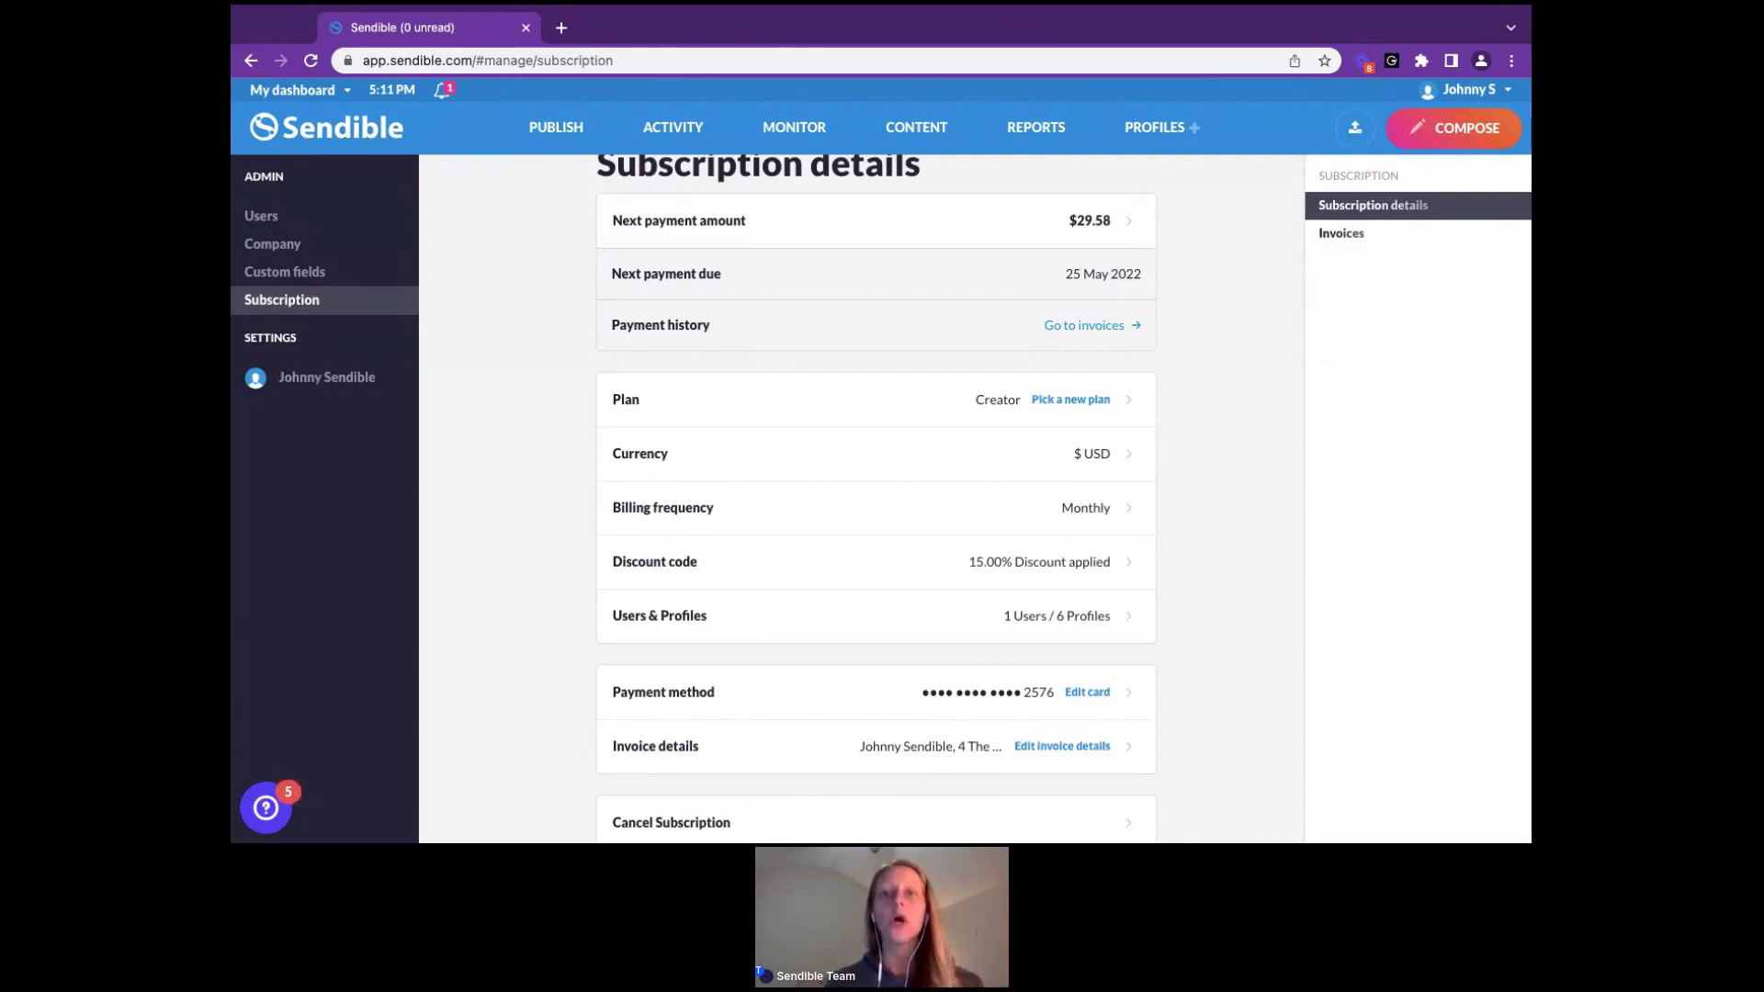
left_click(1160, 131)
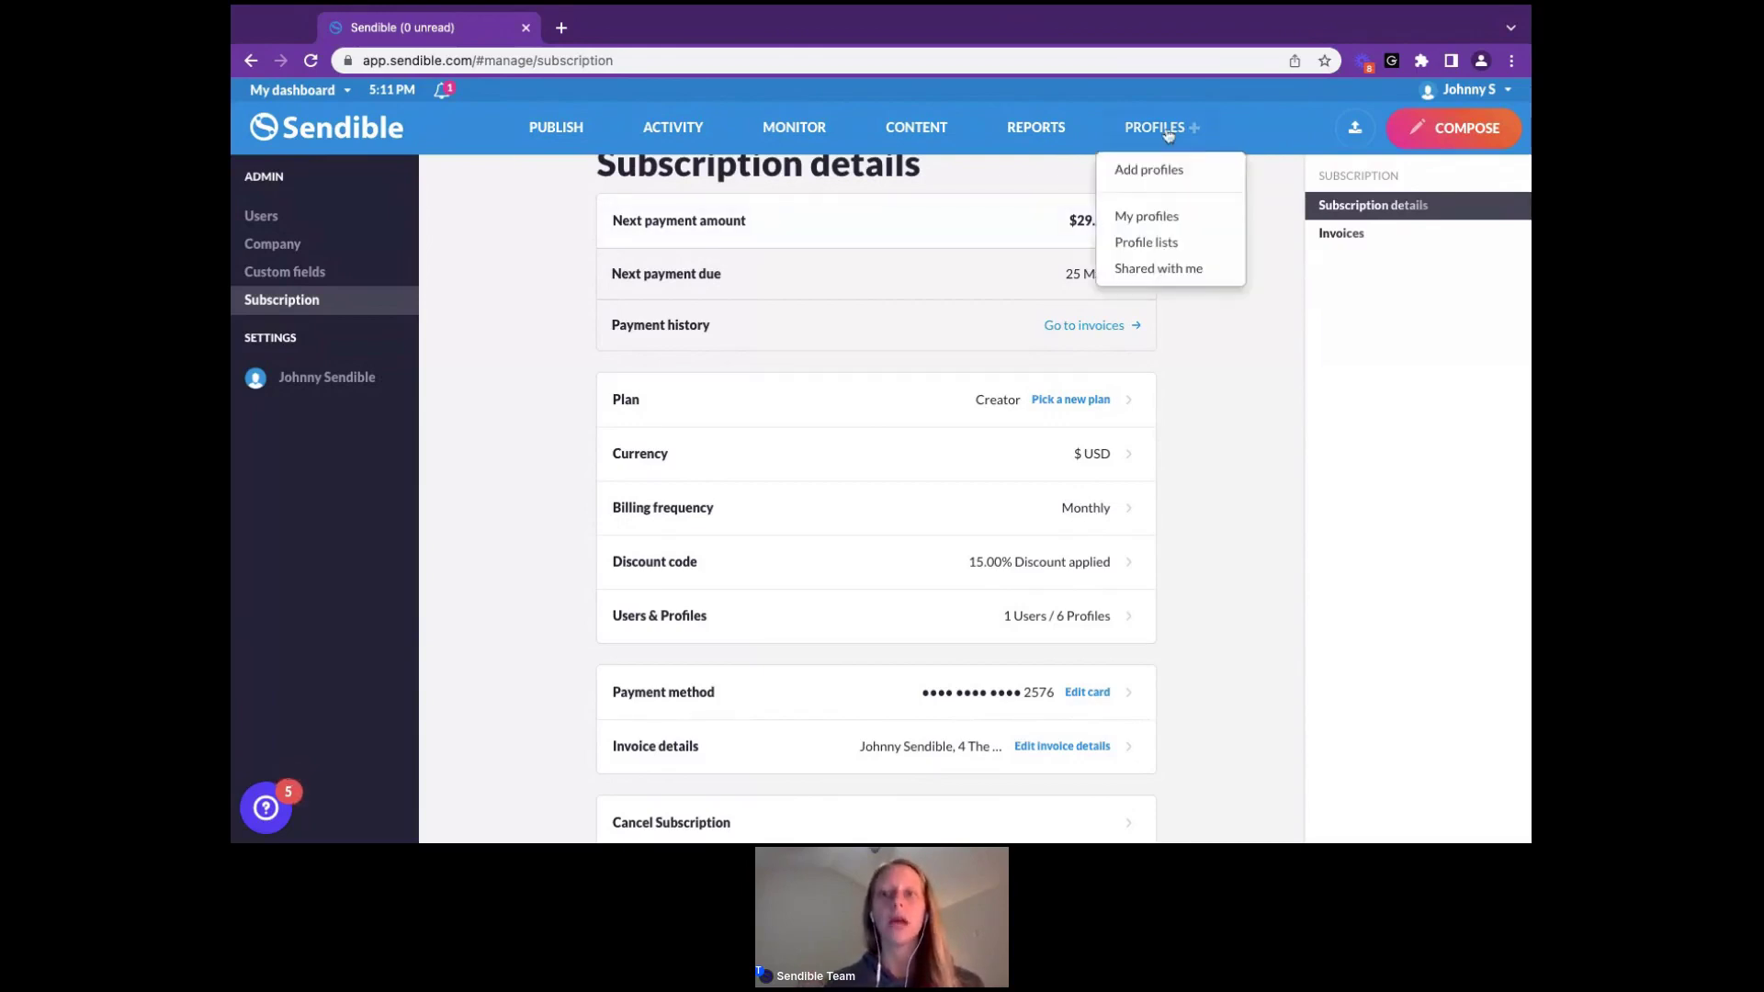
left_click(1179, 11)
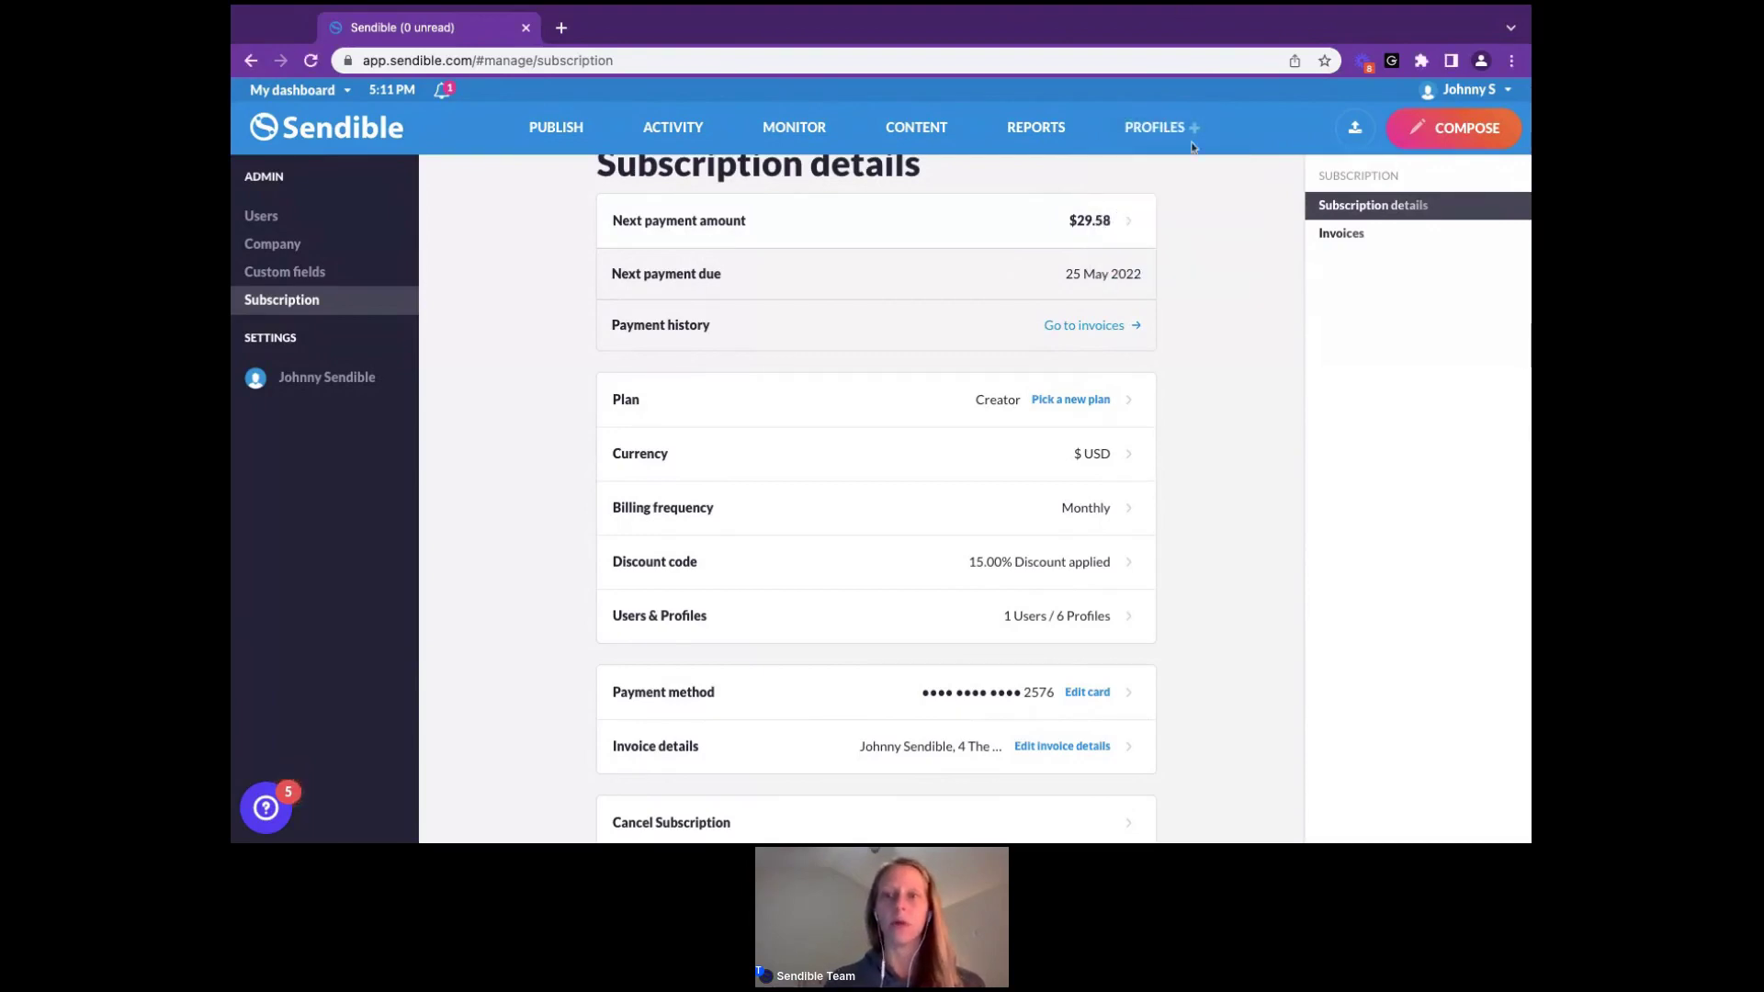
mouse_move(1166, 131)
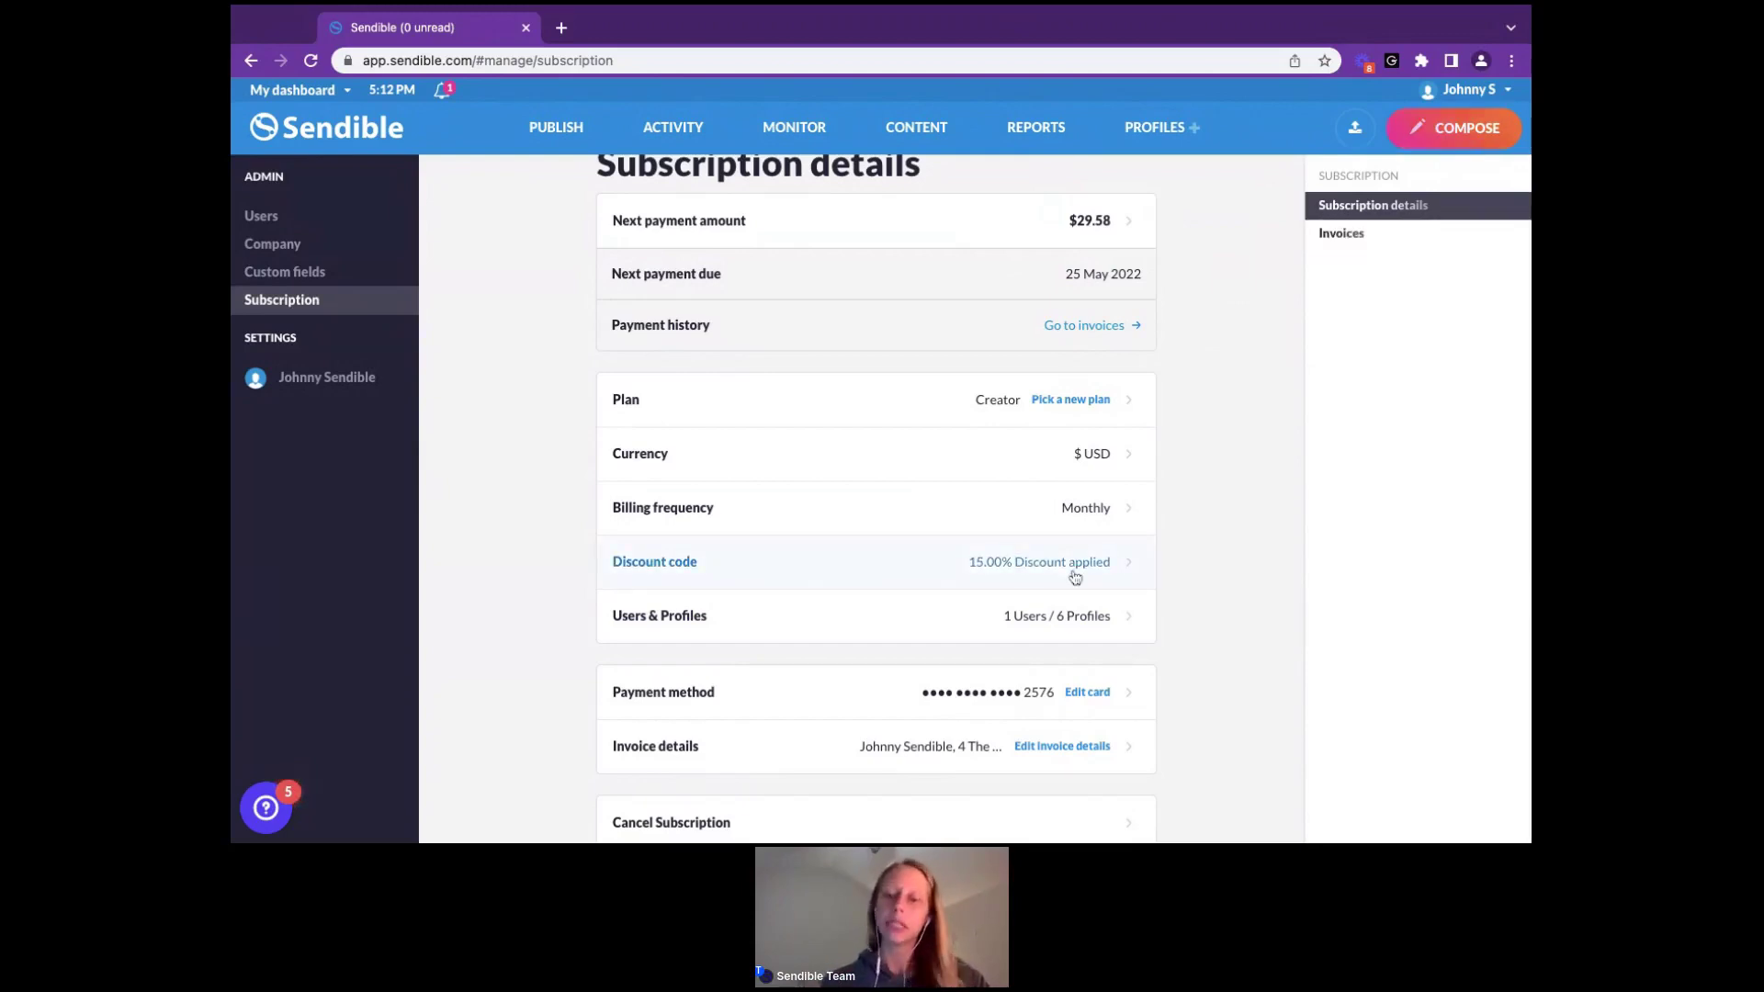
Expand the plan cards (Creator $29, Traction $89, Scale $199, Expansion $399) and open the My dashboard switcher
left_click(1061, 403)
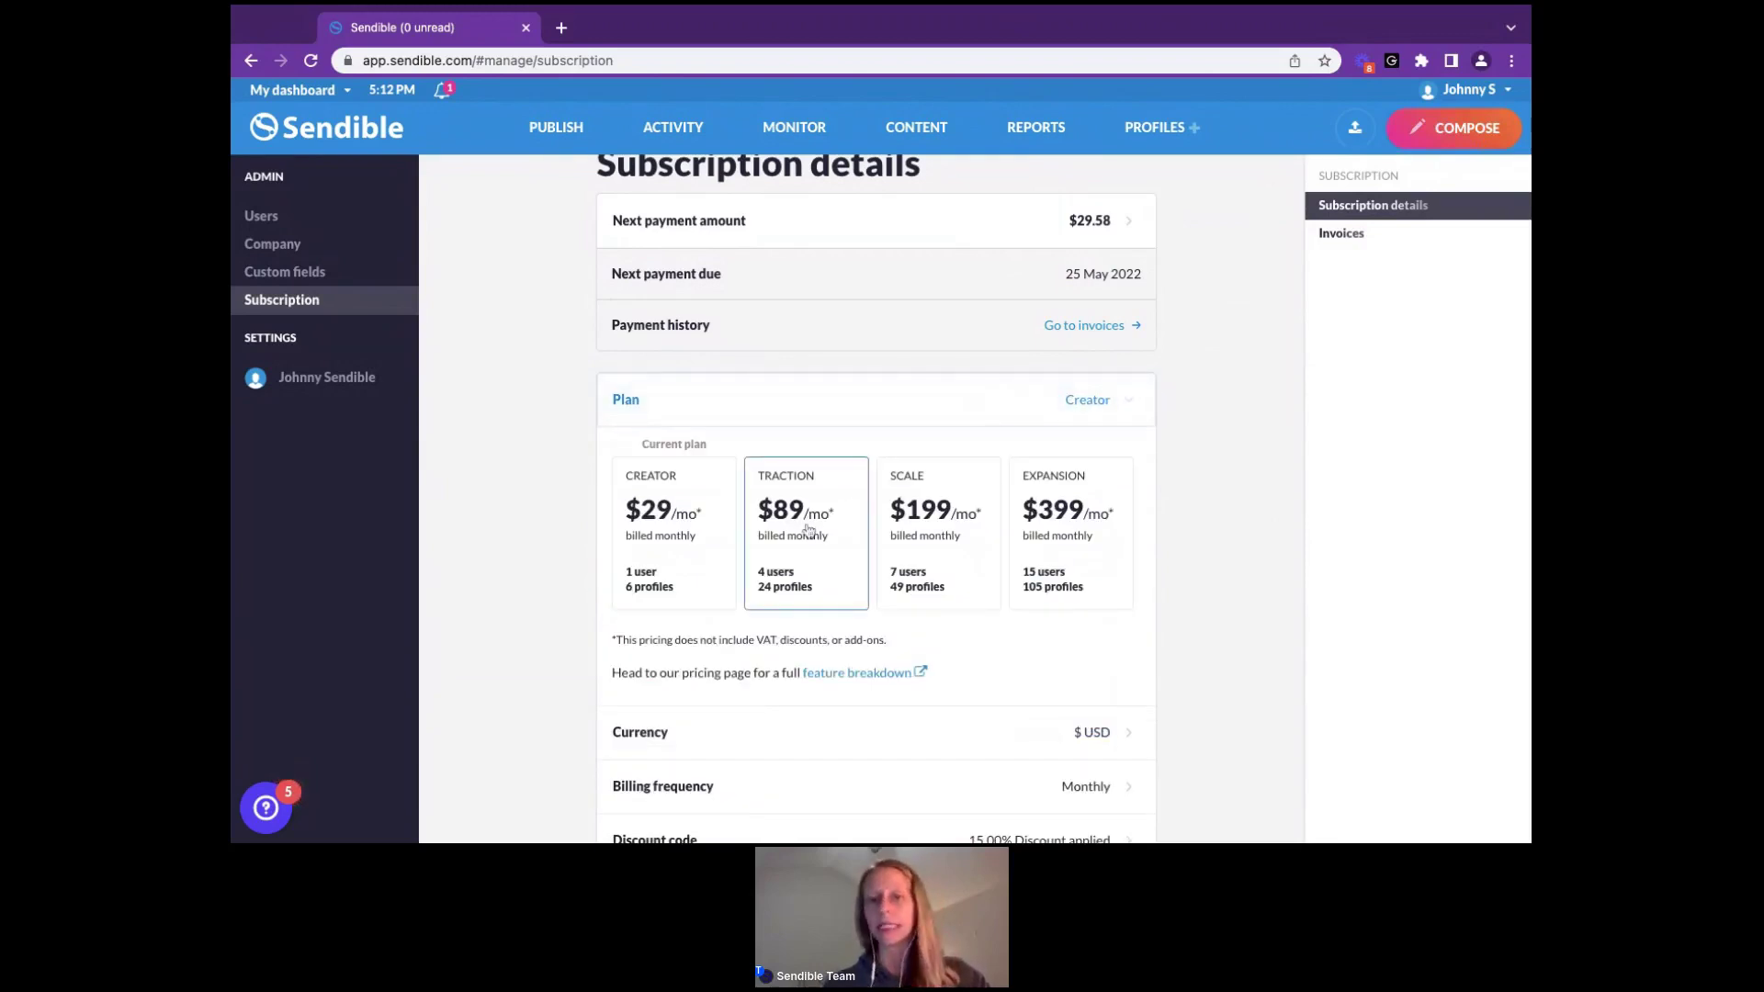
scroll(809, 530, "down", 3)
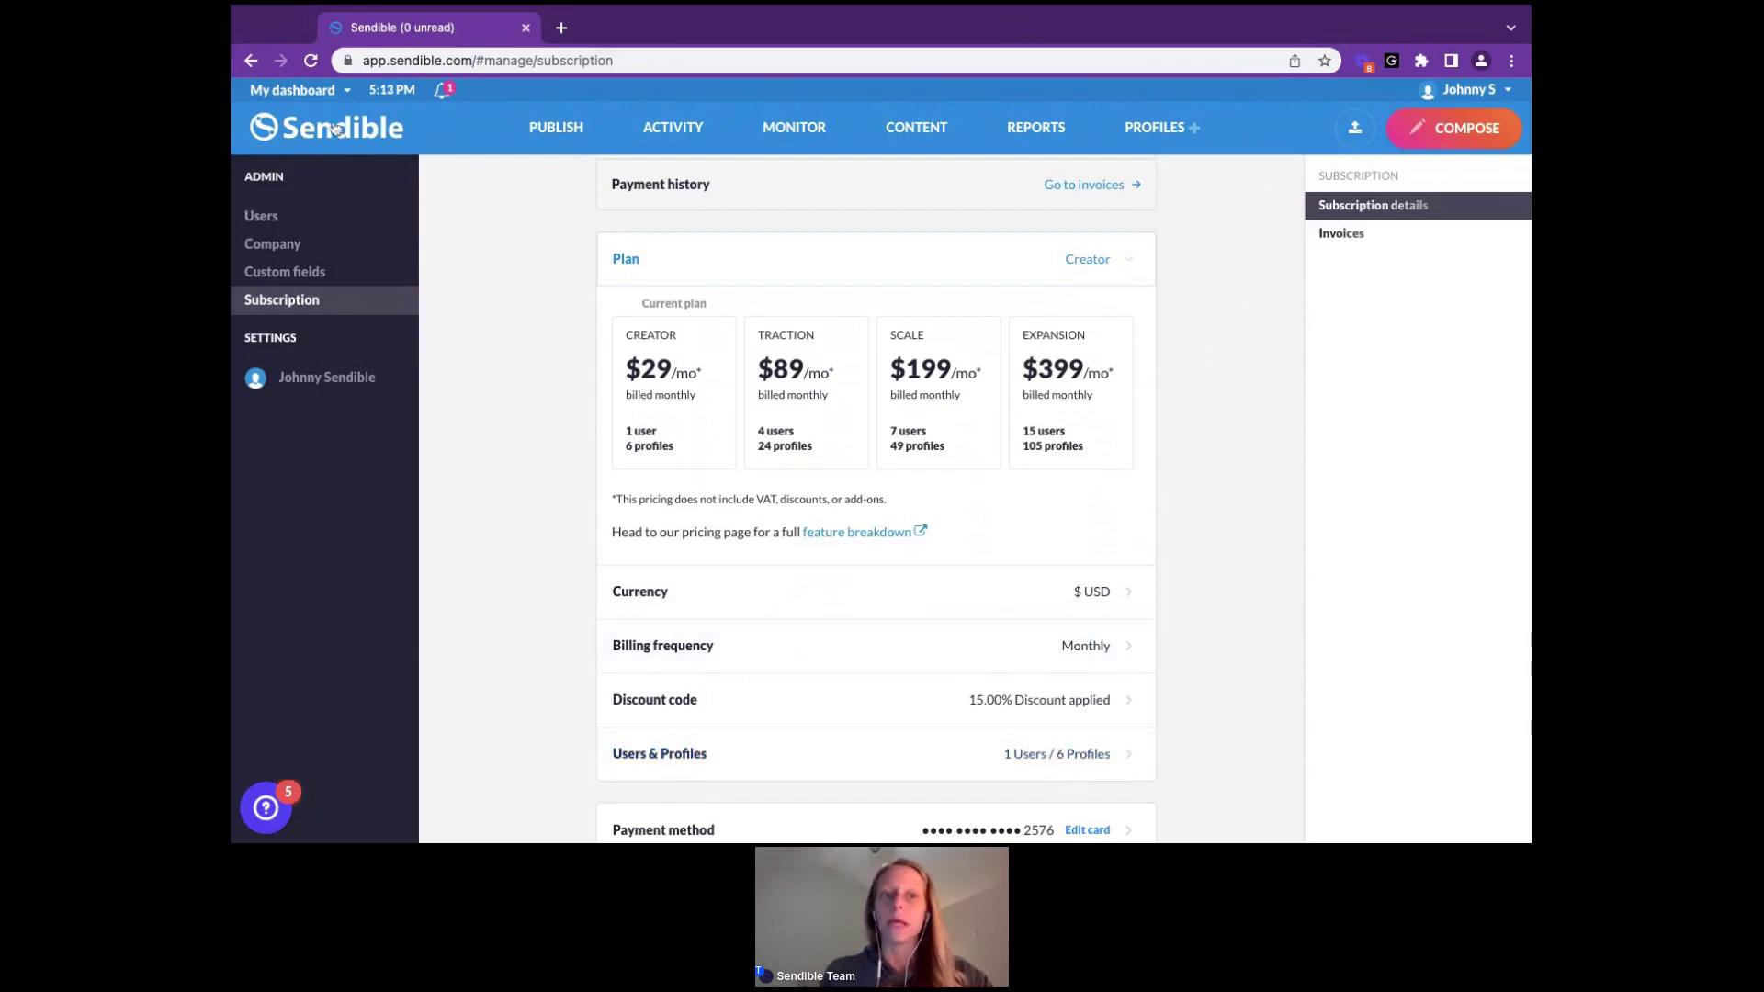
left_click(323, 92)
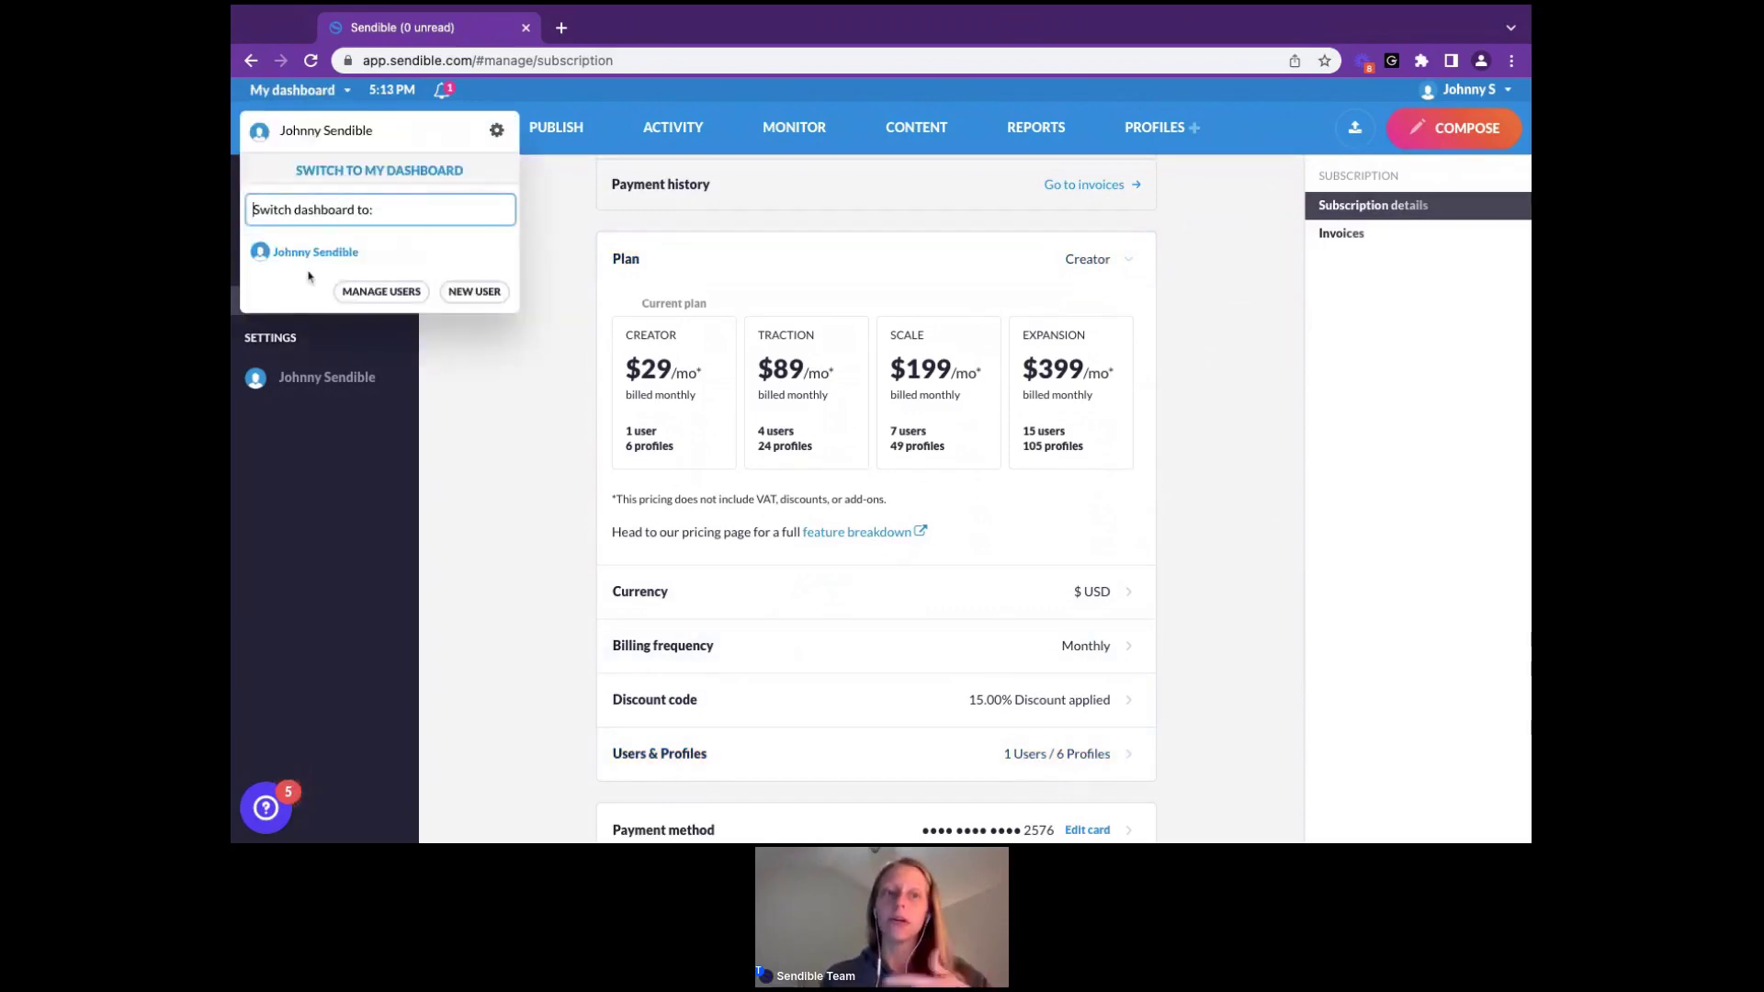